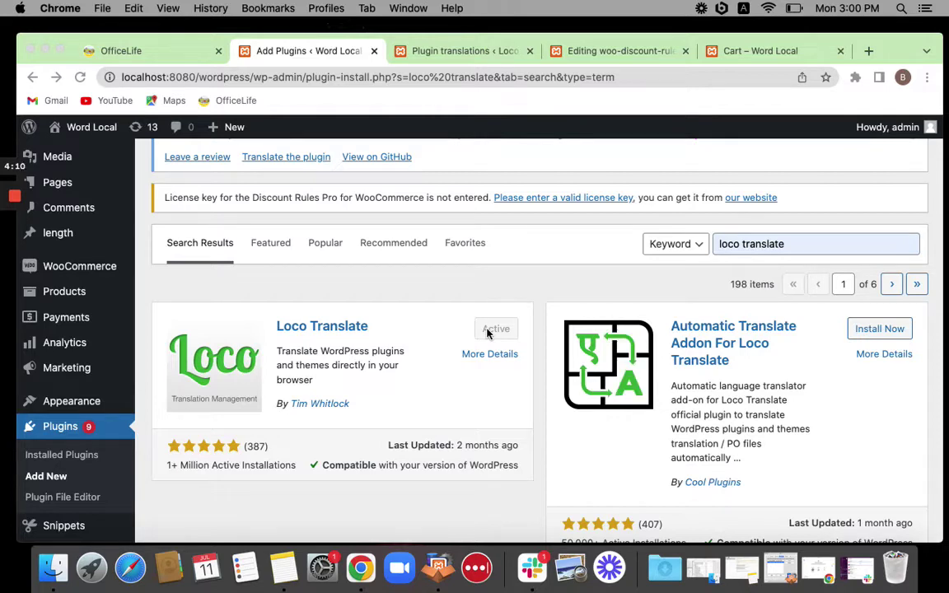
Bring up Loco Translate's Plugins list, checking the storefront cart tab briefly before returning.
{"action": "left_click", "coordinate": [445, 58]}
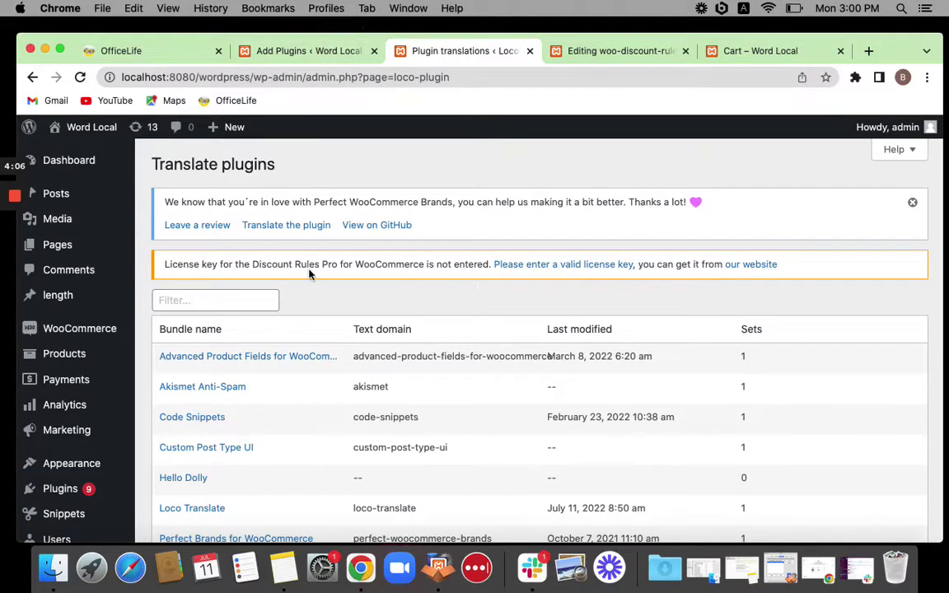
{"action": "scroll", "coordinate": [310, 272], "scroll_direction": "down", "scroll_amount": 4}
{"action": "scroll", "coordinate": [98, 406], "scroll_direction": "down", "scroll_amount": 4}
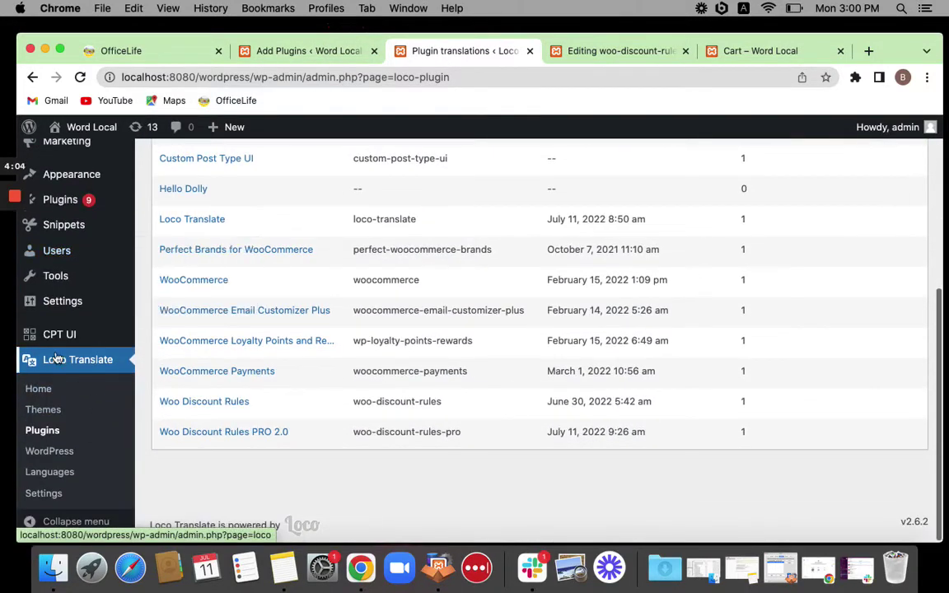
{"action": "left_click", "coordinate": [46, 430]}
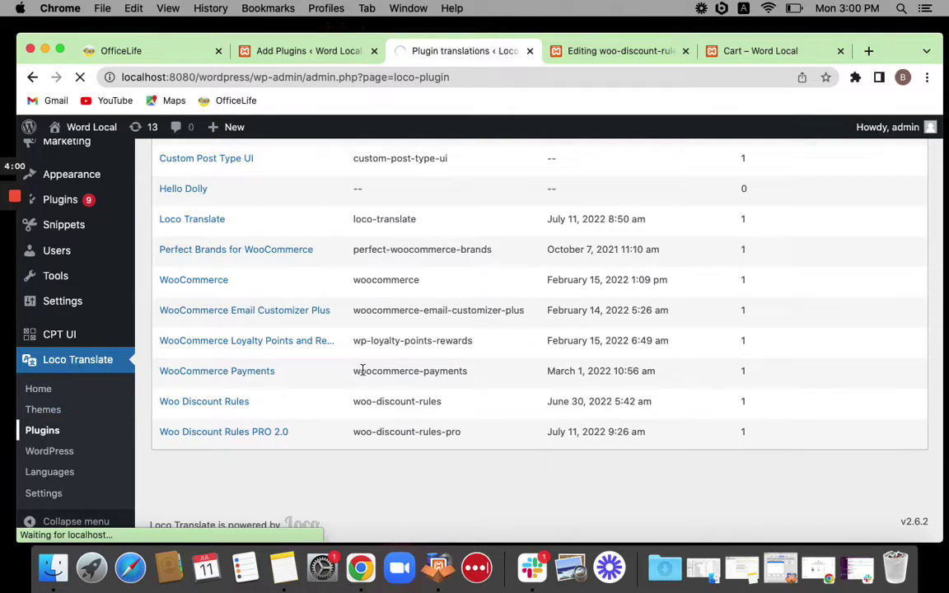
{"action": "scroll", "coordinate": [362, 370], "scroll_direction": "down", "scroll_amount": 3}
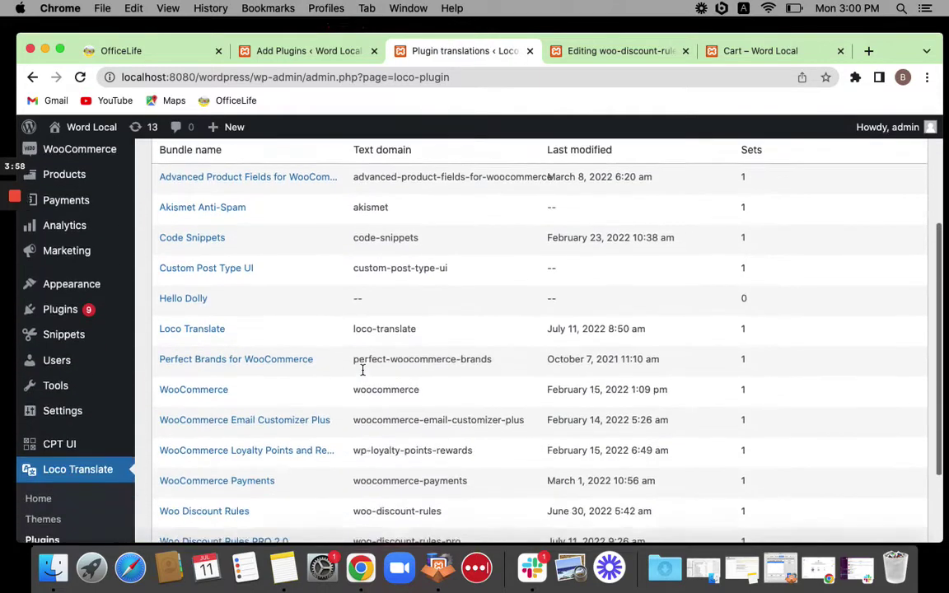
{"action": "scroll", "coordinate": [367, 346], "scroll_direction": "down", "scroll_amount": 3}
{"action": "scroll", "coordinate": [333, 396], "scroll_direction": "down", "scroll_amount": 2}
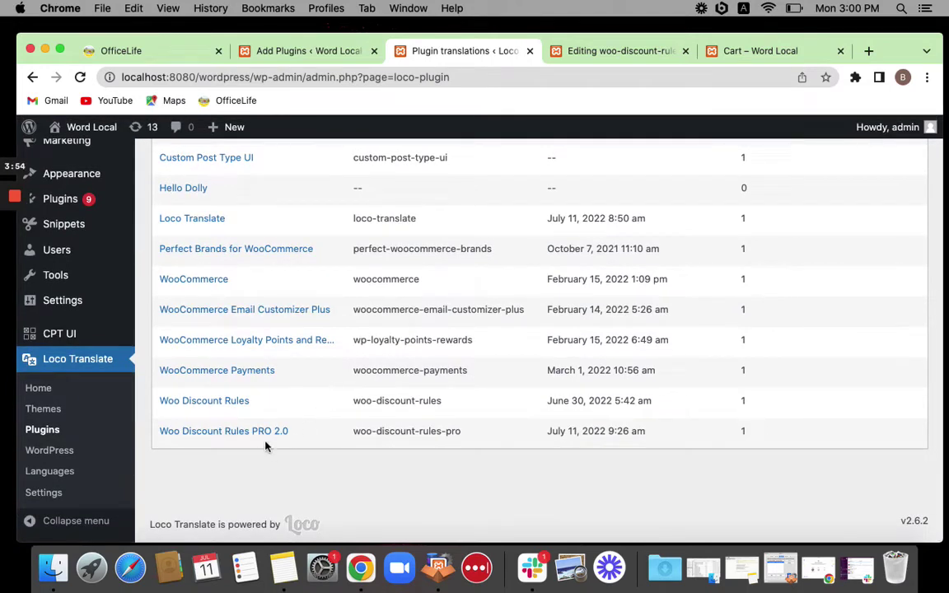
{"action": "left_click", "coordinate": [762, 53]}
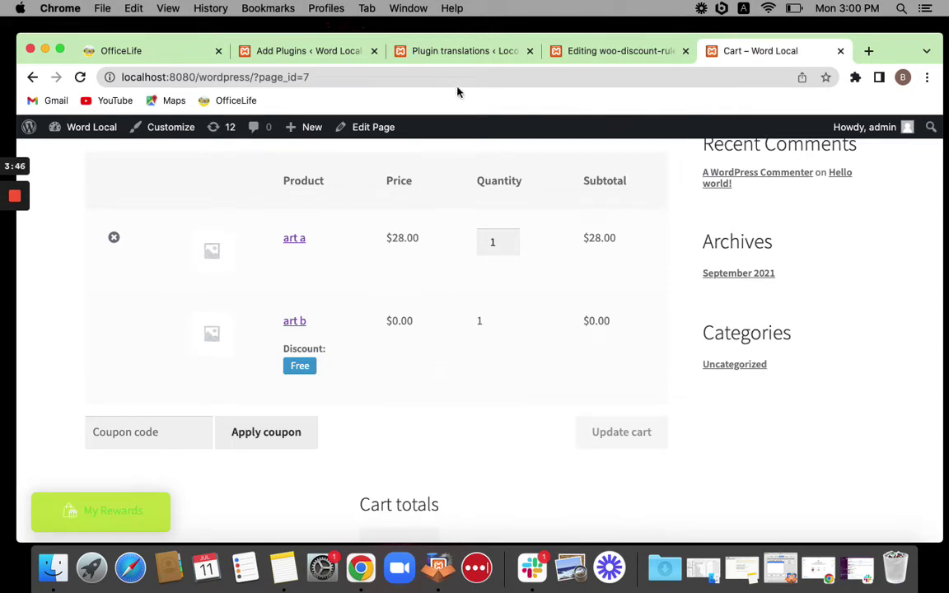
{"action": "left_click", "coordinate": [460, 52]}
Open the Woo Discount Rules PRO 2.0 bundle and start a New language translation.
{"action": "left_click", "coordinate": [264, 434]}
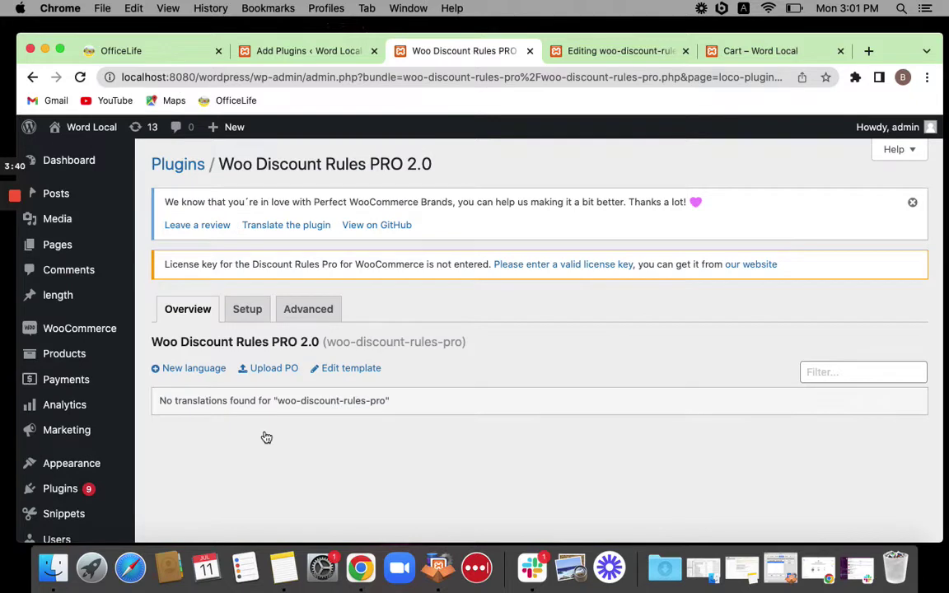
{"action": "scroll", "coordinate": [266, 436], "scroll_direction": "down", "scroll_amount": 2}
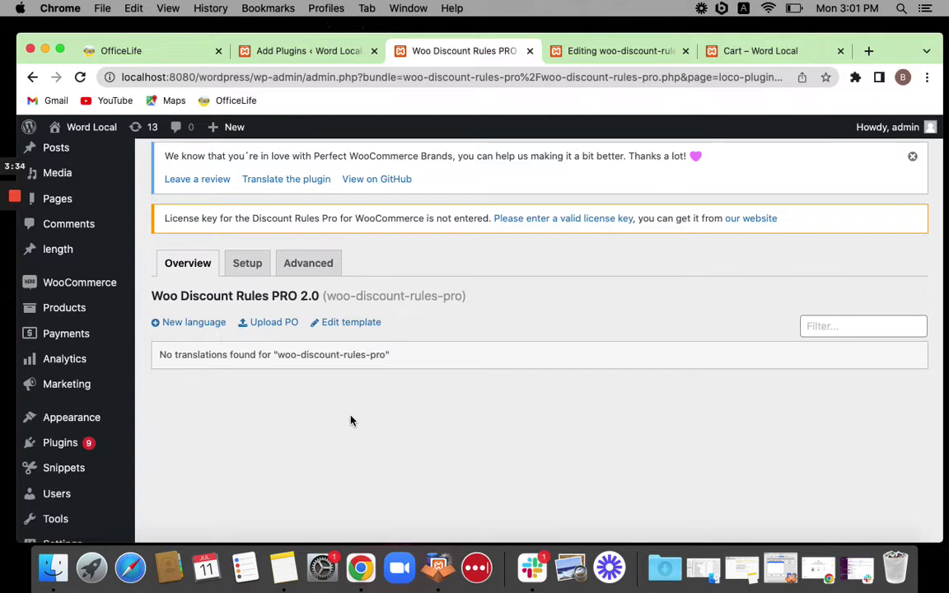
{"action": "left_click", "coordinate": [200, 328]}
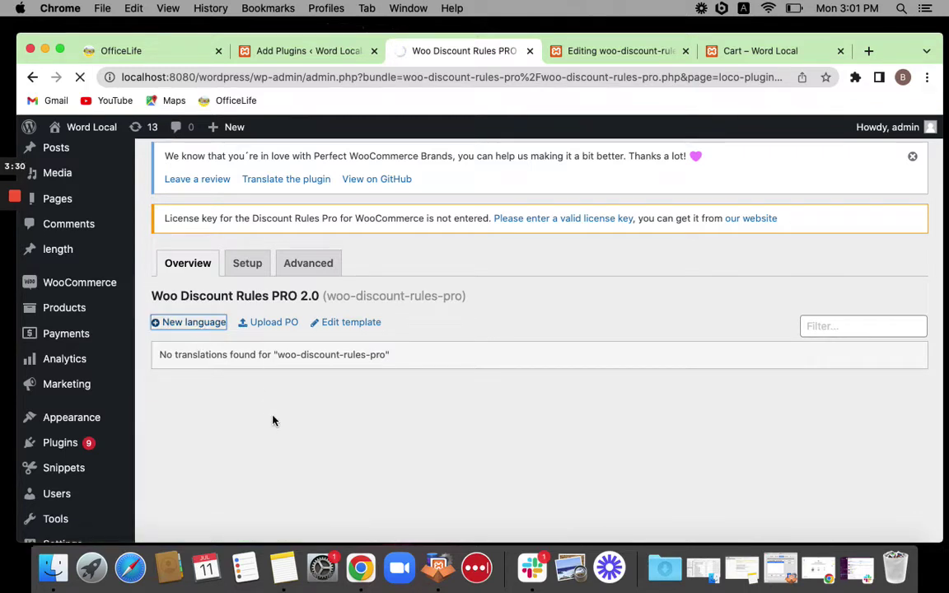
{"action": "scroll", "coordinate": [275, 421], "scroll_direction": "down", "scroll_amount": 2}
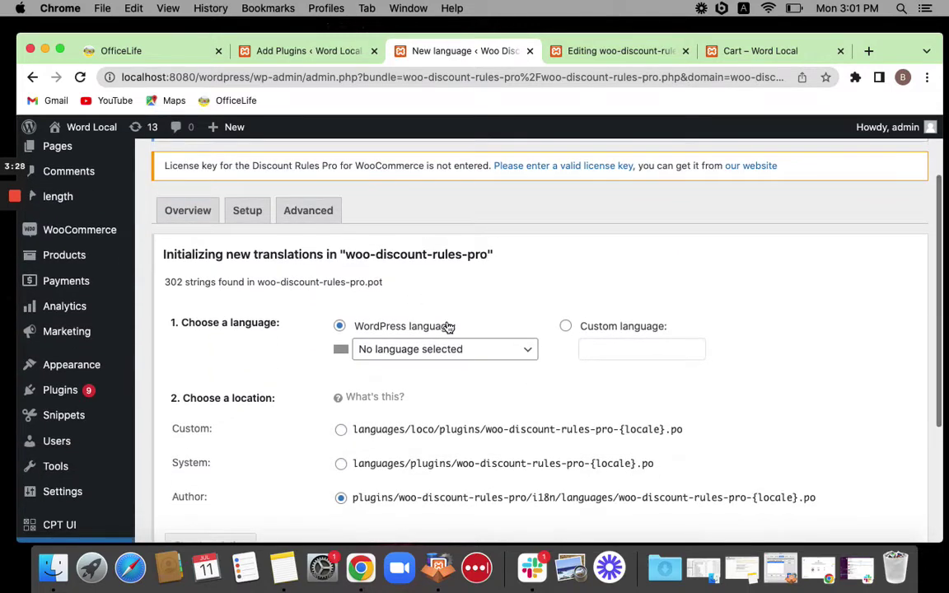
Create an English (United States) translation in the System location and start translating.
{"action": "left_click", "coordinate": [465, 349]}
{"action": "left_click", "coordinate": [439, 379]}
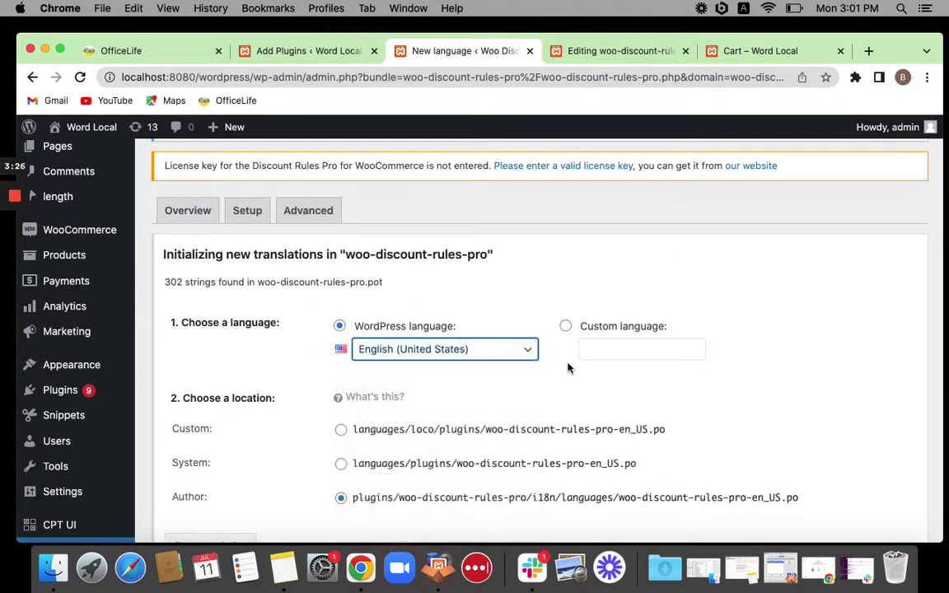
{"action": "scroll", "coordinate": [567, 367], "scroll_direction": "down", "scroll_amount": 3}
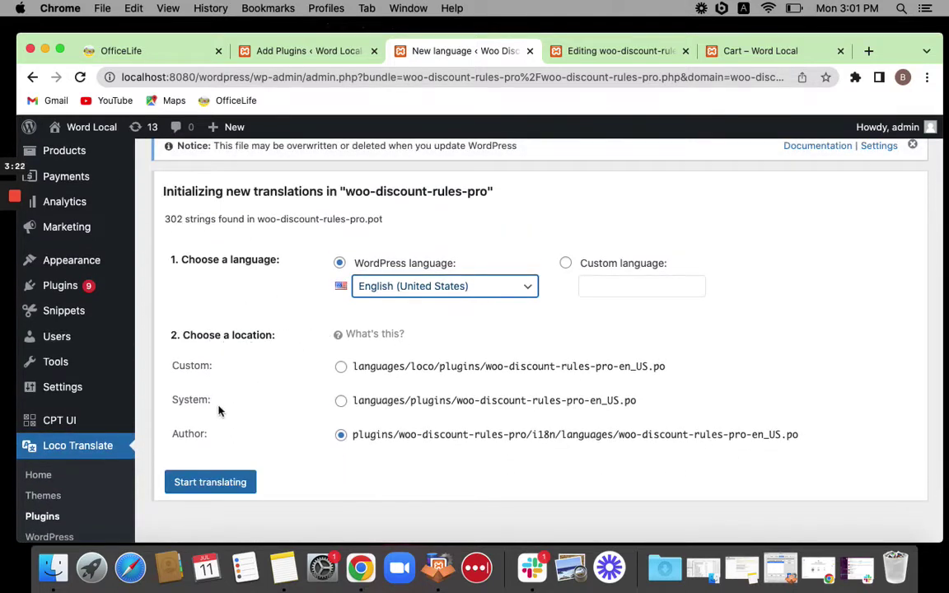
{"action": "left_click", "coordinate": [340, 401]}
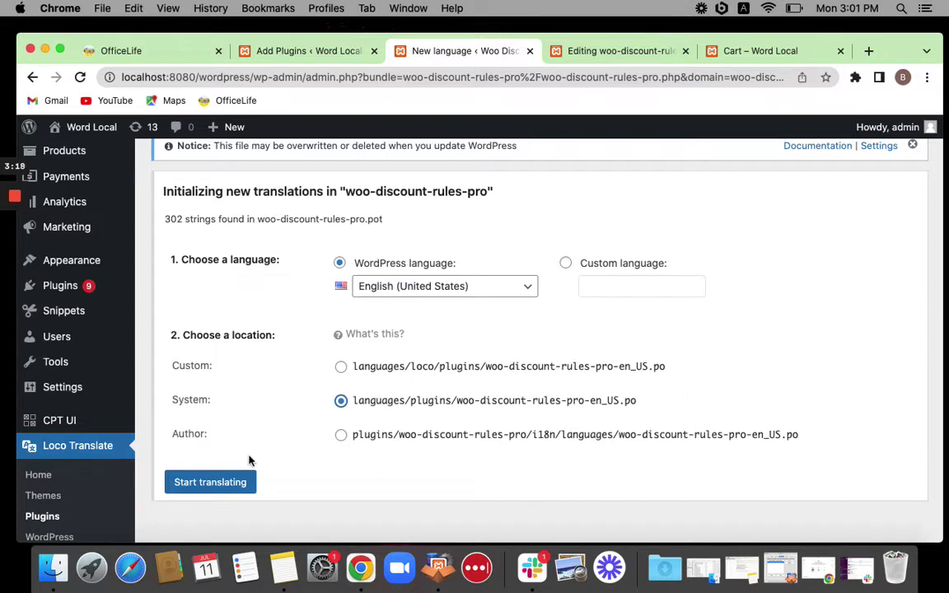
{"action": "left_click", "coordinate": [247, 482]}
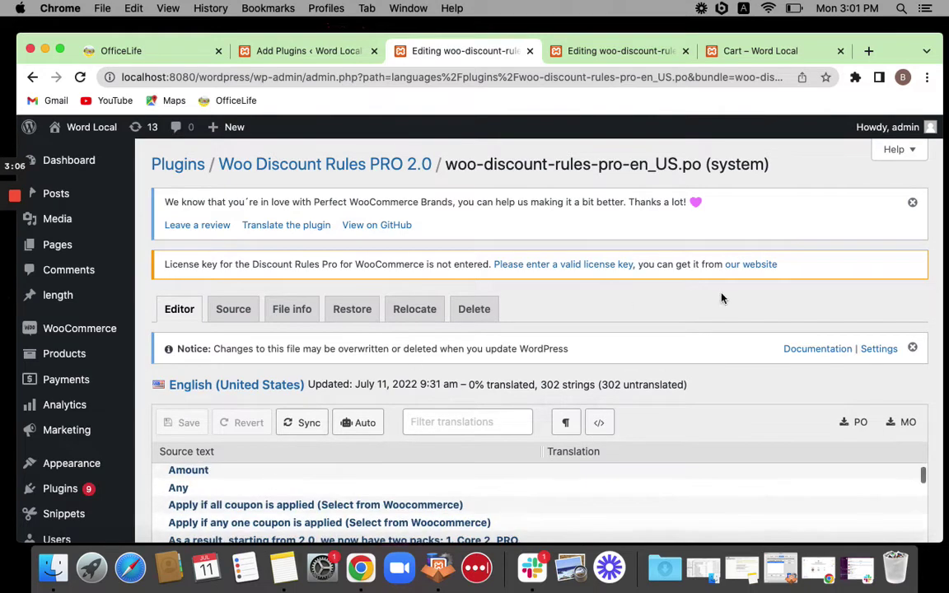
Filter the plugin's translatable strings by 'discount'.
{"action": "scroll", "coordinate": [721, 298], "scroll_direction": "down", "scroll_amount": 5}
{"action": "scroll", "coordinate": [519, 343], "scroll_direction": "down", "scroll_amount": 4}
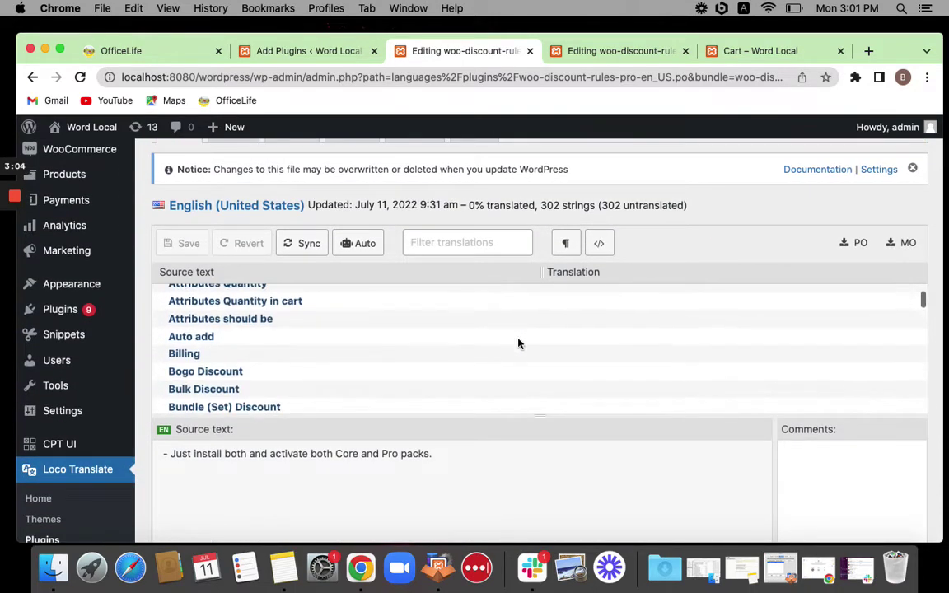
{"action": "scroll", "coordinate": [518, 343], "scroll_direction": "up", "scroll_amount": 3}
{"action": "left_click", "coordinate": [464, 237]}
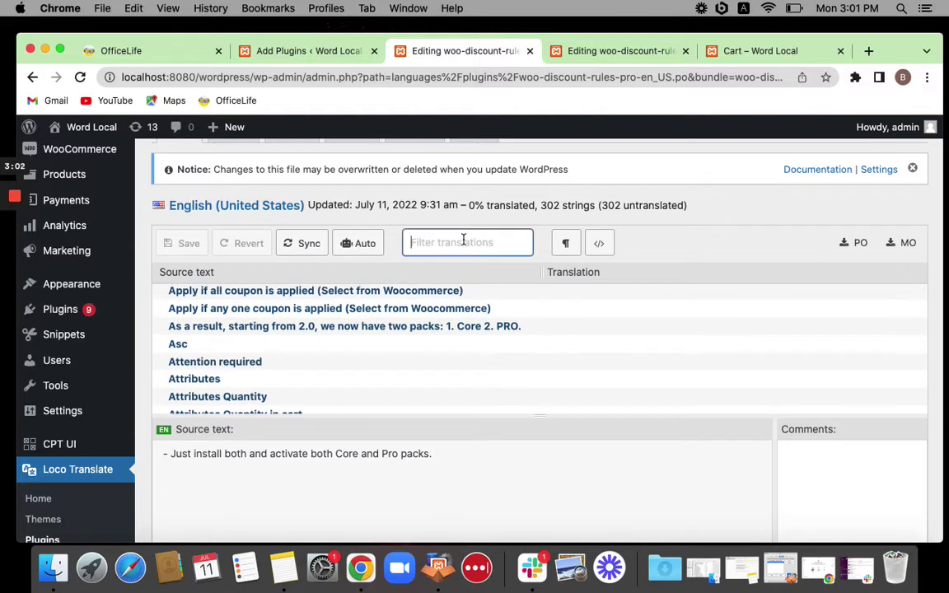
{"action": "type", "text": "dis"}
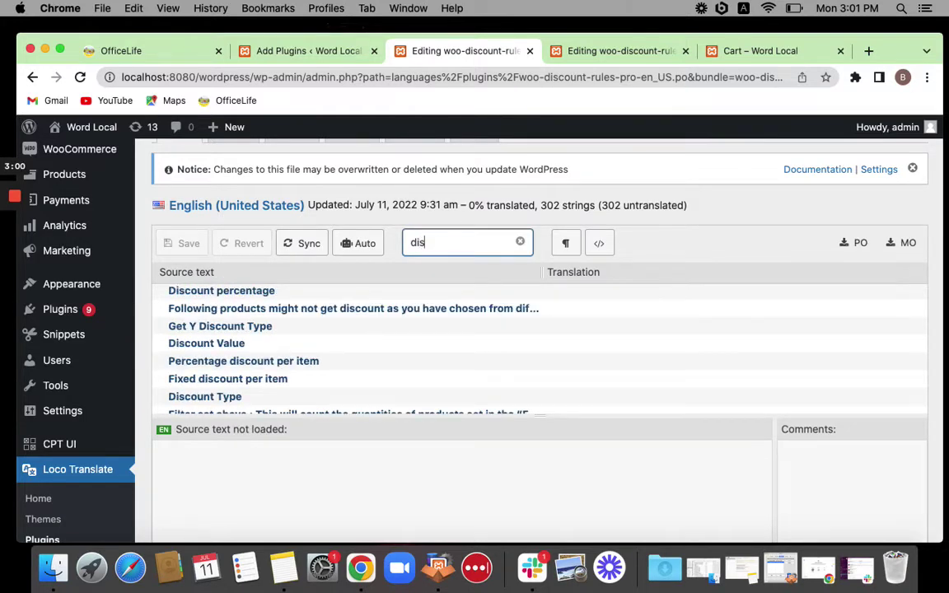
{"action": "type", "text": "count"}
Open the plain 'Discount' string and place the cursor in its translation box.
{"action": "scroll", "coordinate": [395, 376], "scroll_direction": "up", "scroll_amount": 4}
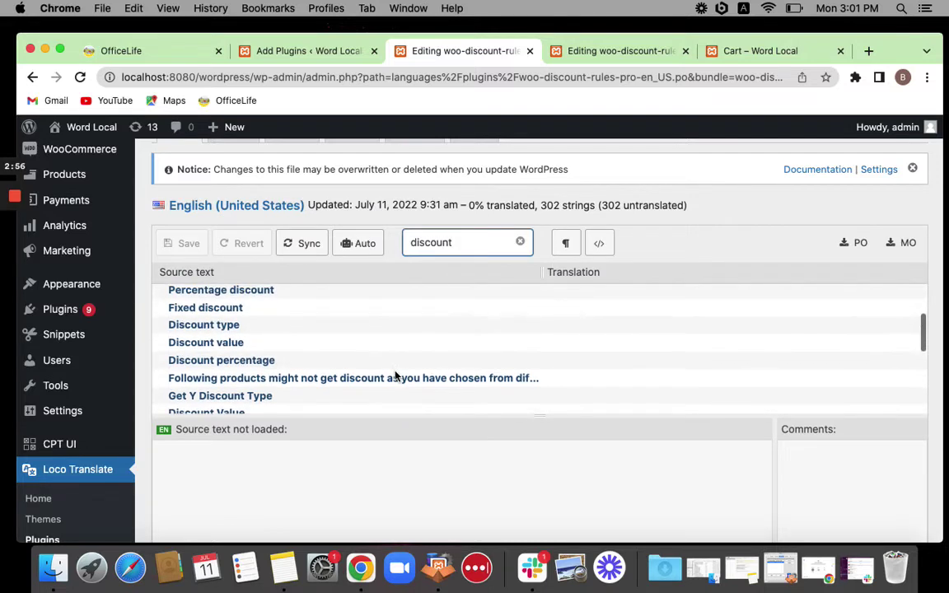
{"action": "scroll", "coordinate": [394, 376], "scroll_direction": "up", "scroll_amount": 1}
{"action": "left_click", "coordinate": [290, 366]}
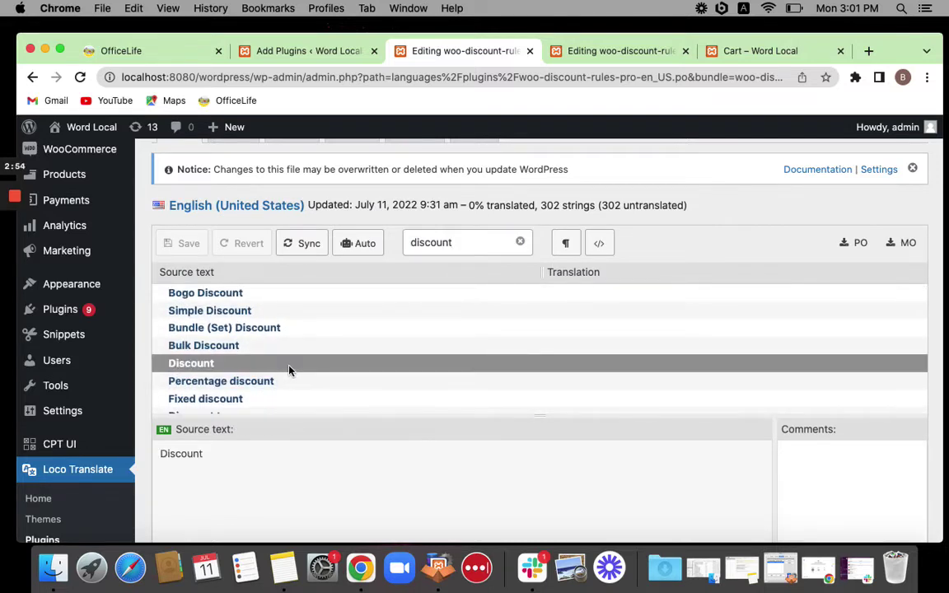
{"action": "scroll", "coordinate": [407, 354], "scroll_direction": "down", "scroll_amount": 1}
{"action": "scroll", "coordinate": [407, 354], "scroll_direction": "down", "scroll_amount": 2}
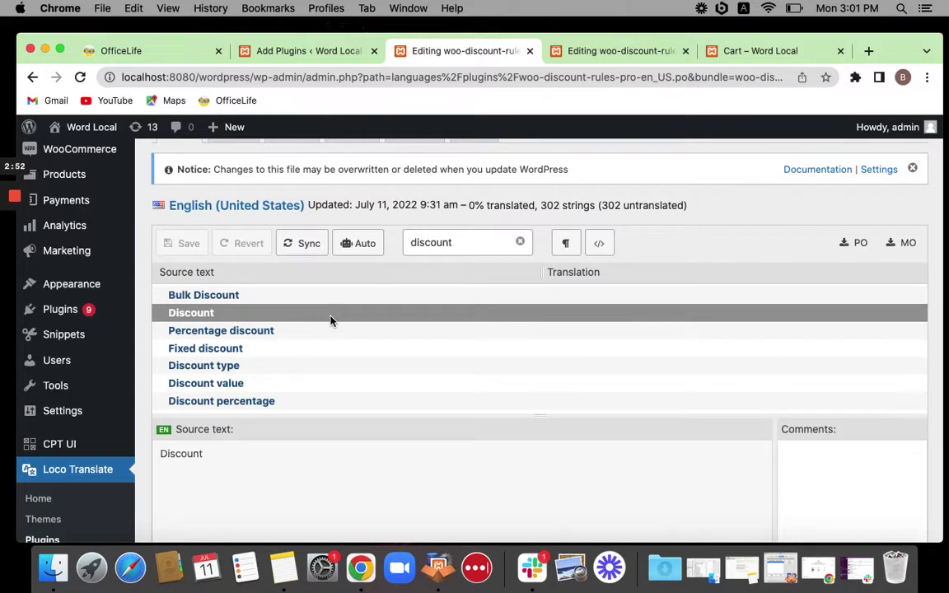
{"action": "scroll", "coordinate": [301, 526], "scroll_direction": "down", "scroll_amount": 4}
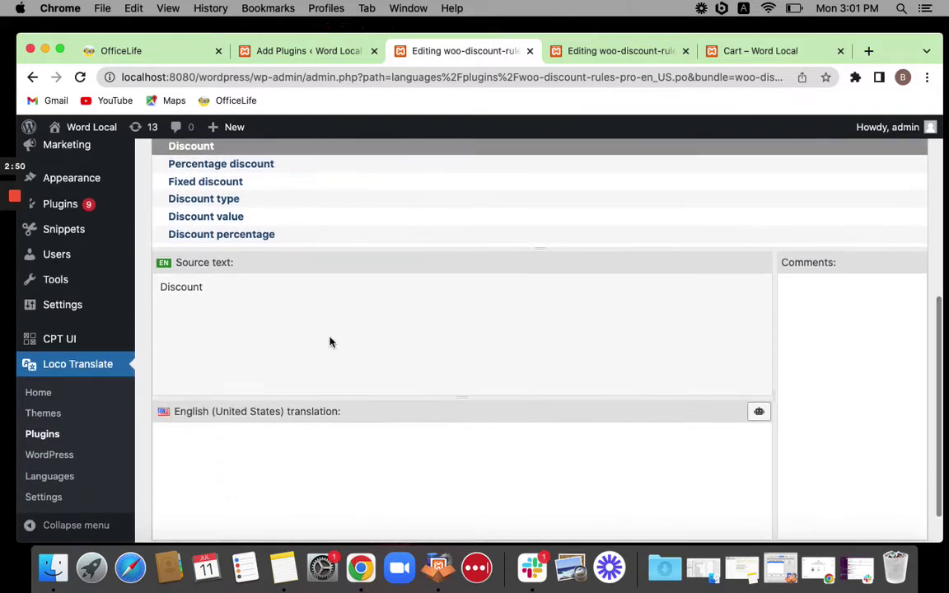
{"action": "left_click", "coordinate": [197, 446]}
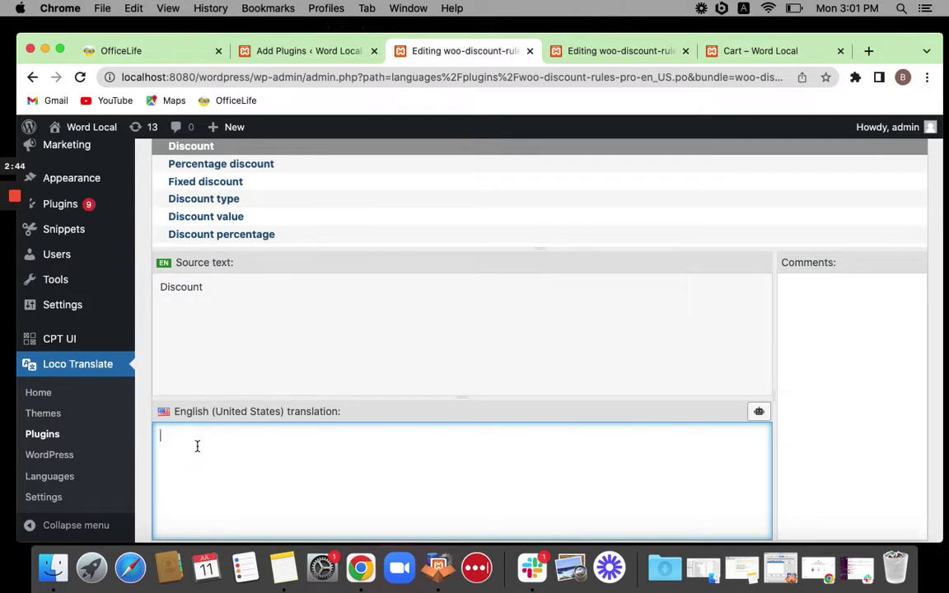
Enter 'rabati' as the Discount translation and save the file.
{"action": "type", "text": "rabat"}
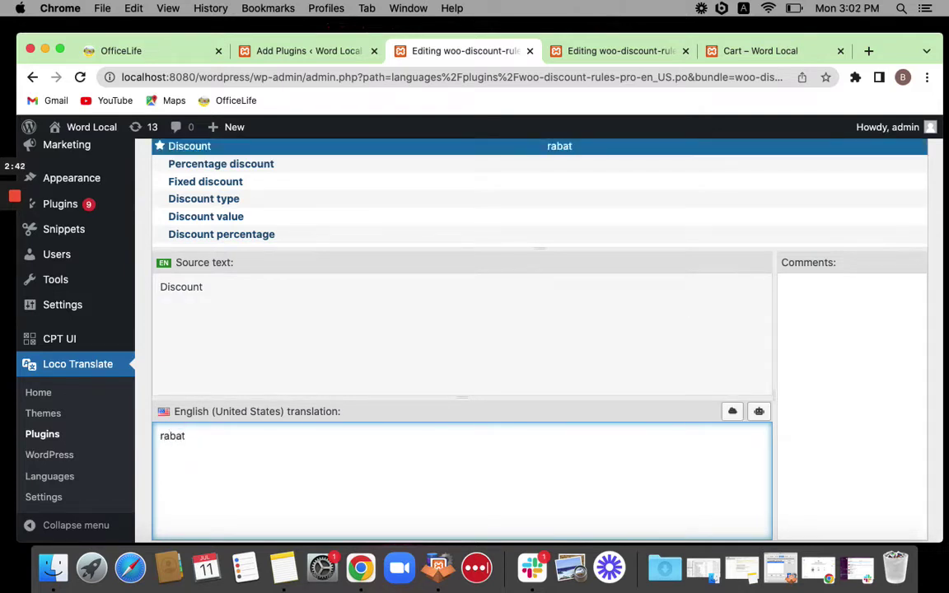
{"action": "type", "text": "i"}
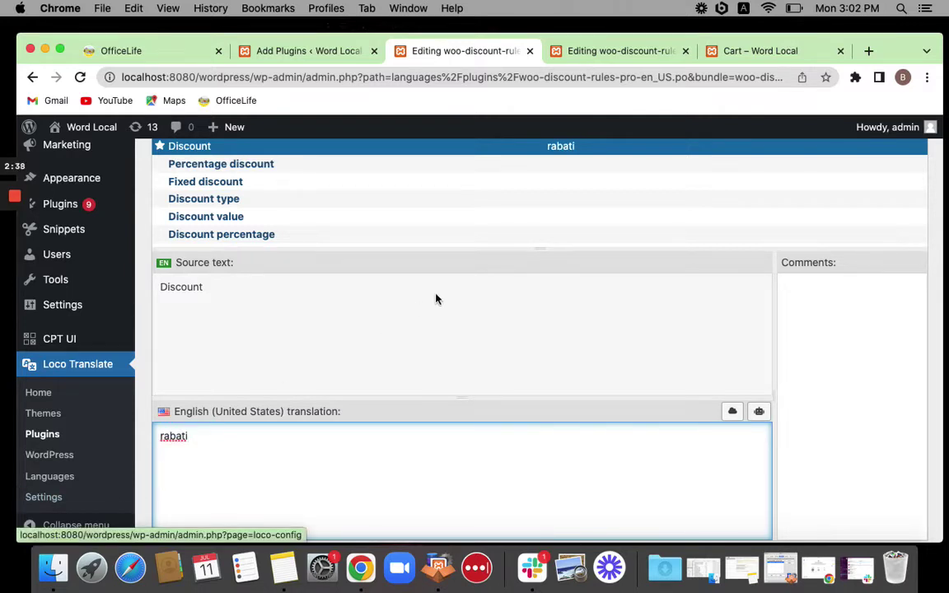
{"action": "scroll", "coordinate": [436, 299], "scroll_direction": "up", "scroll_amount": 1}
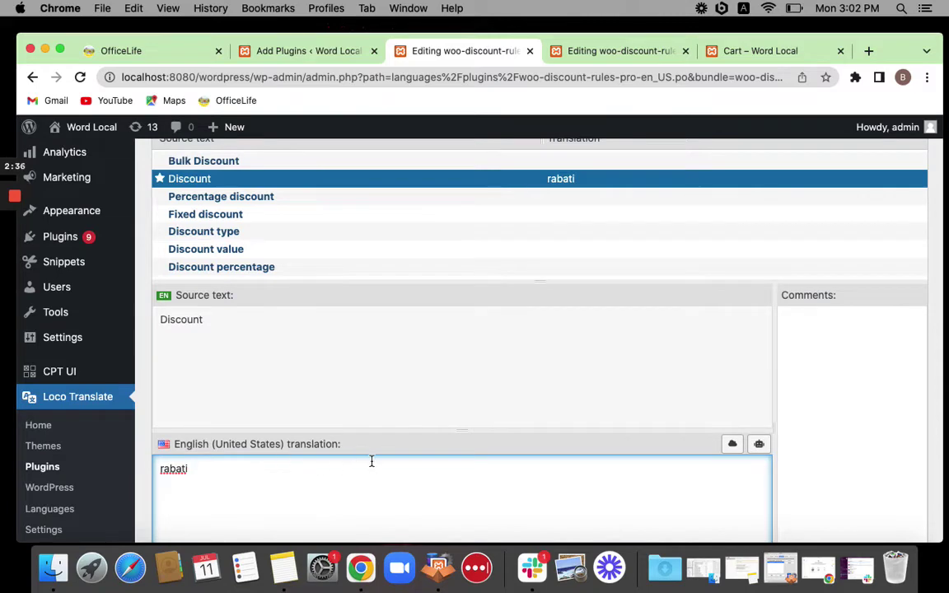
{"action": "scroll", "coordinate": [315, 267], "scroll_direction": "up", "scroll_amount": 3}
{"action": "scroll", "coordinate": [411, 205], "scroll_direction": "up", "scroll_amount": 4}
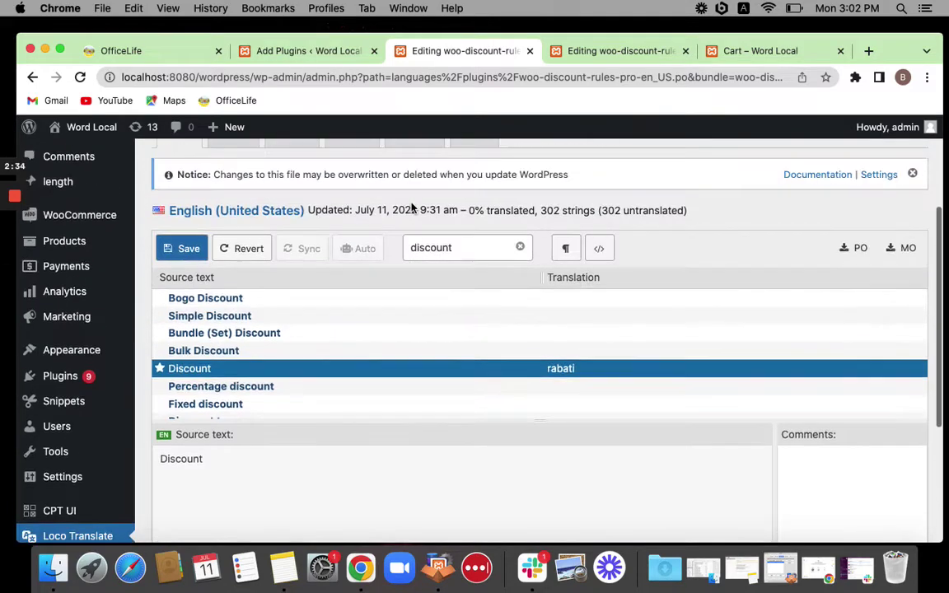
{"action": "left_click", "coordinate": [184, 250]}
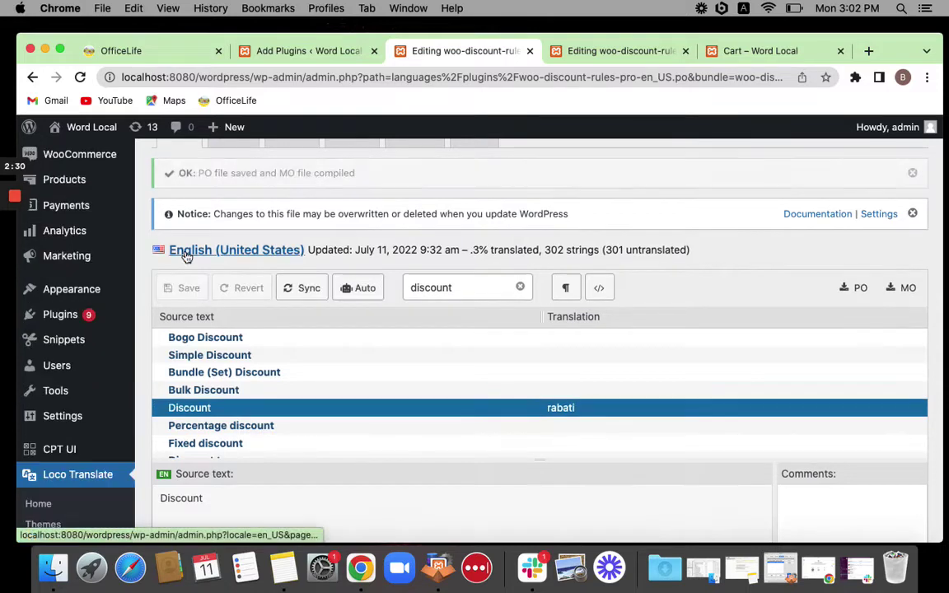
Reload the storefront cart to confirm the 'rabati:' label, then return to the template editor.
{"action": "left_click", "coordinate": [761, 52]}
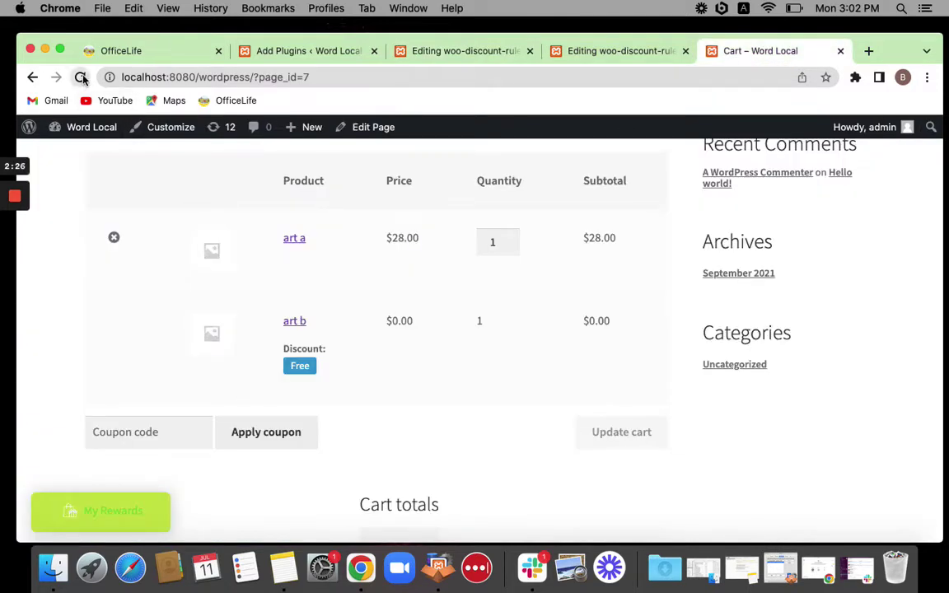
{"action": "left_click", "coordinate": [80, 78]}
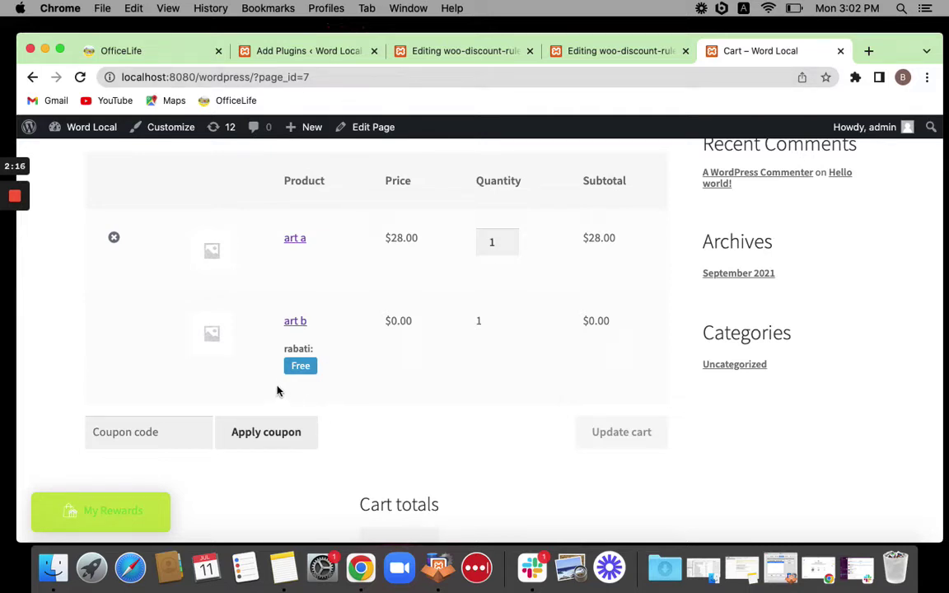
{"action": "left_click", "coordinate": [425, 56]}
{"action": "left_click", "coordinate": [579, 53]}
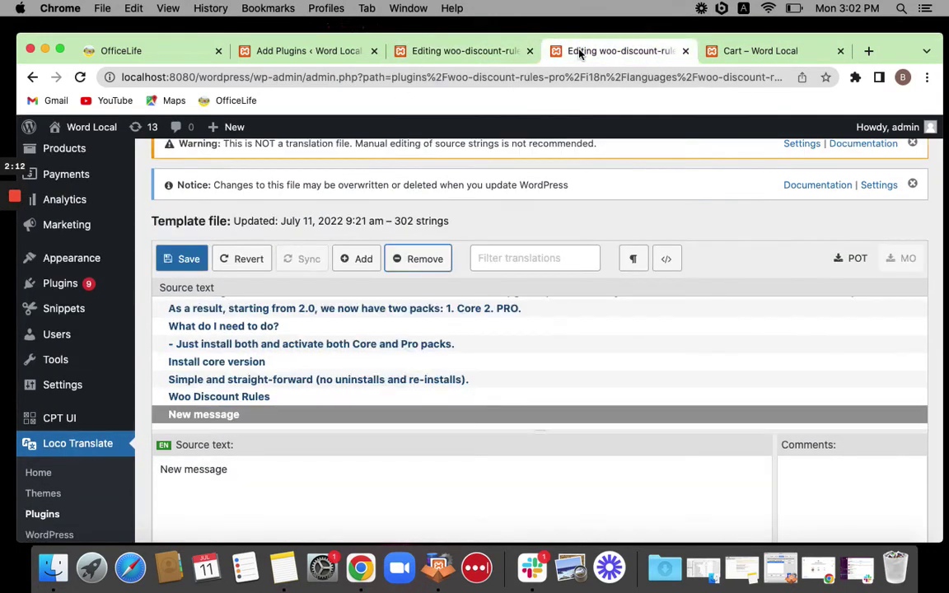
Leave the unsaved template without saving and open the Woo Discount Rules PRO 2.0 overview.
{"action": "scroll", "coordinate": [64, 481], "scroll_direction": "down", "scroll_amount": 3}
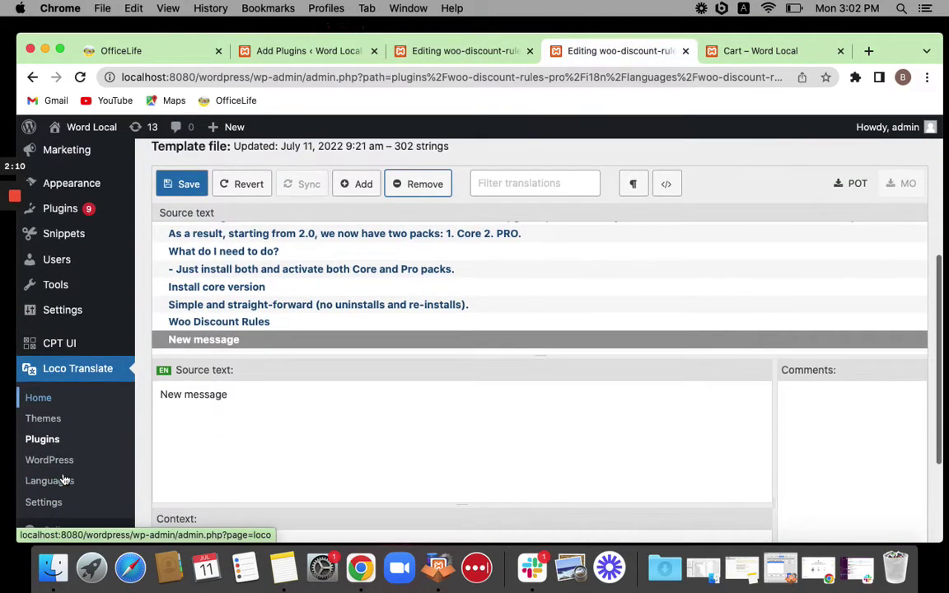
{"action": "left_click", "coordinate": [50, 443]}
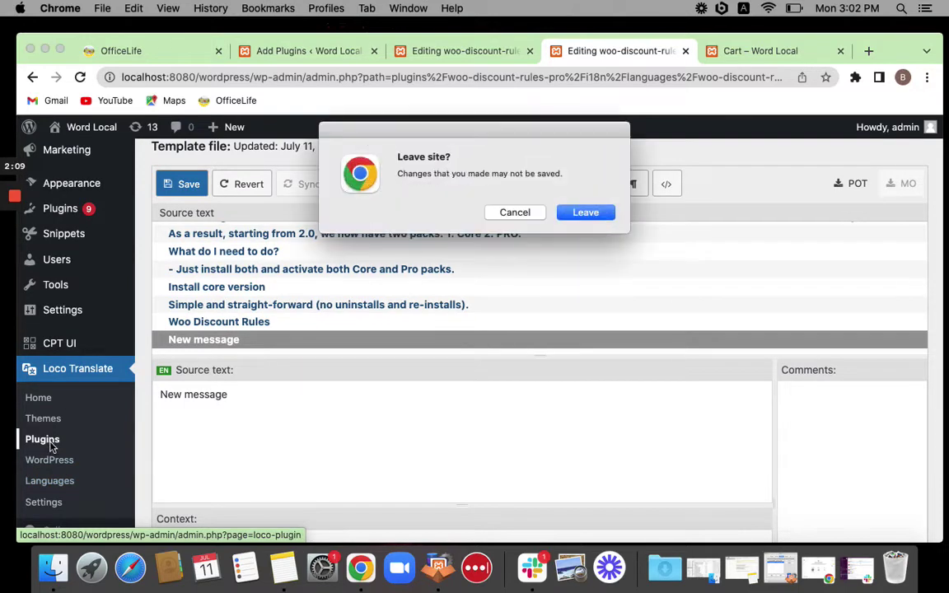
{"action": "left_click", "coordinate": [601, 216]}
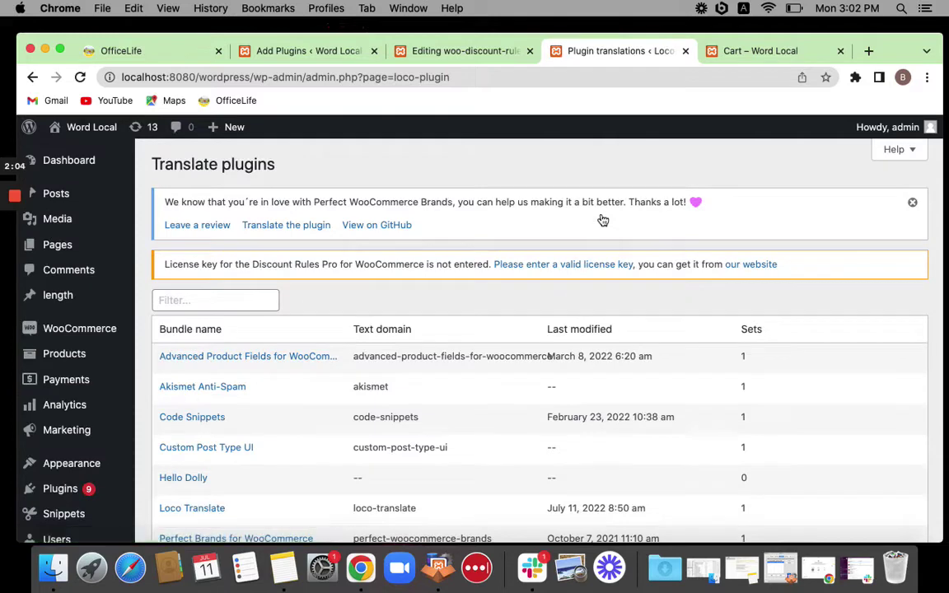
{"action": "scroll", "coordinate": [535, 373], "scroll_direction": "down", "scroll_amount": 5}
{"action": "left_click", "coordinate": [235, 430]}
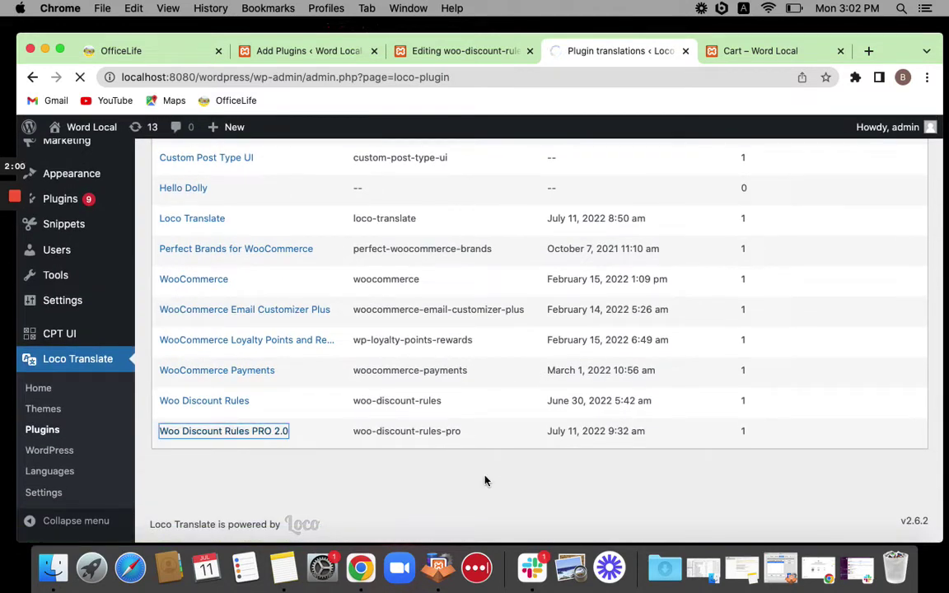
{"action": "scroll", "coordinate": [485, 480], "scroll_direction": "down", "scroll_amount": 1}
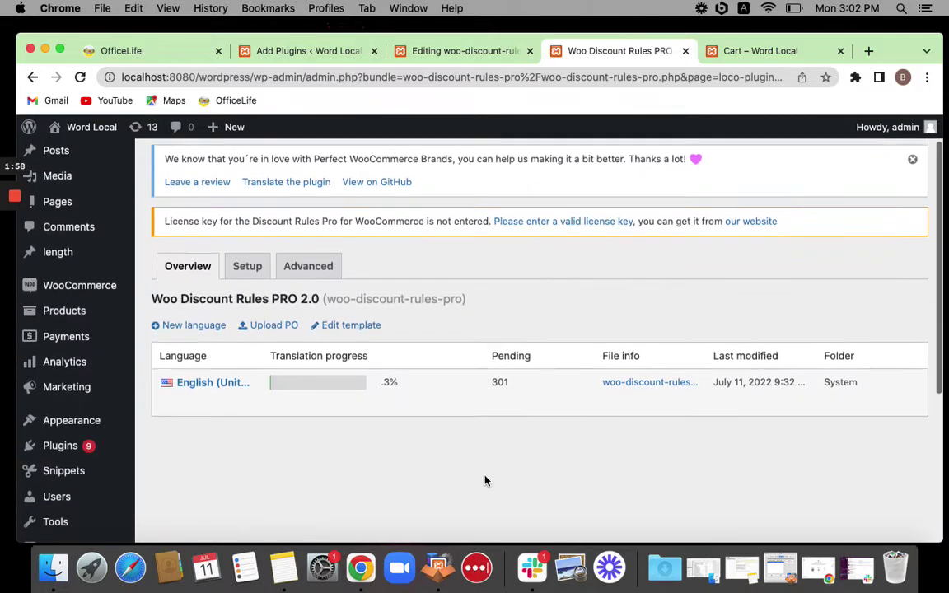
{"action": "mouse_move", "coordinate": [248, 399]}
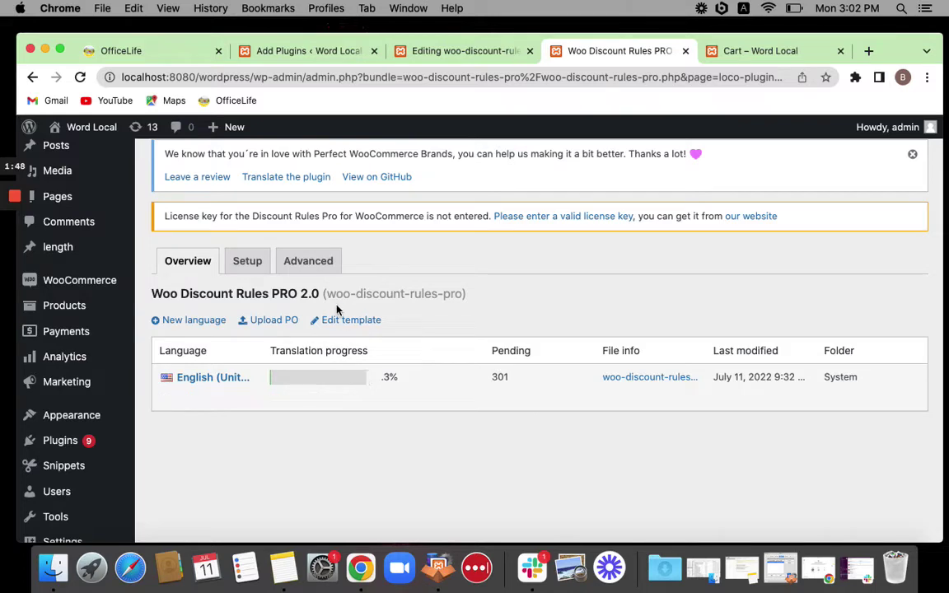
Open the template for editing and add a new entry, selecting the Free string.
{"action": "left_click", "coordinate": [351, 322]}
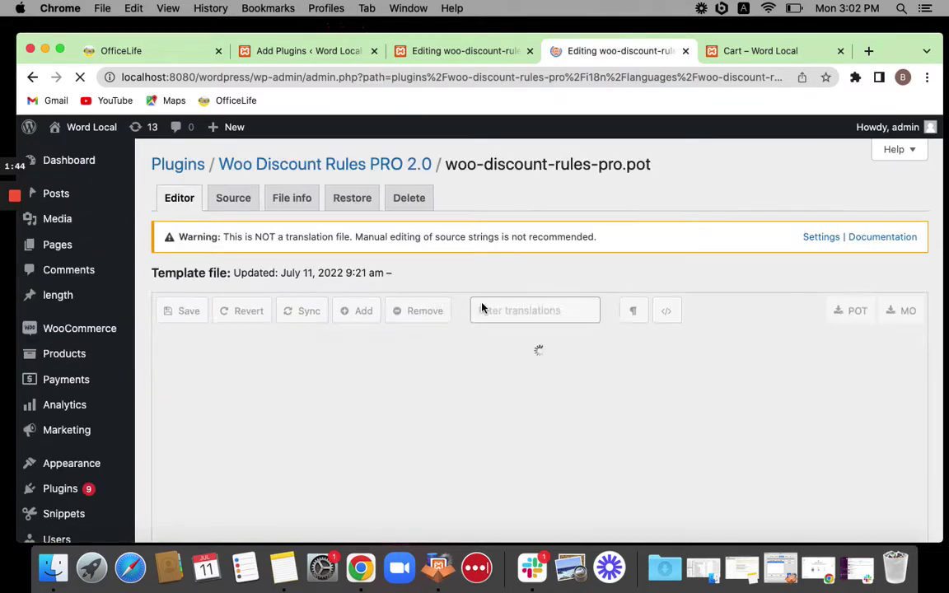
{"action": "scroll", "coordinate": [495, 385], "scroll_direction": "down", "scroll_amount": 3}
{"action": "scroll", "coordinate": [495, 384], "scroll_direction": "down", "scroll_amount": 1}
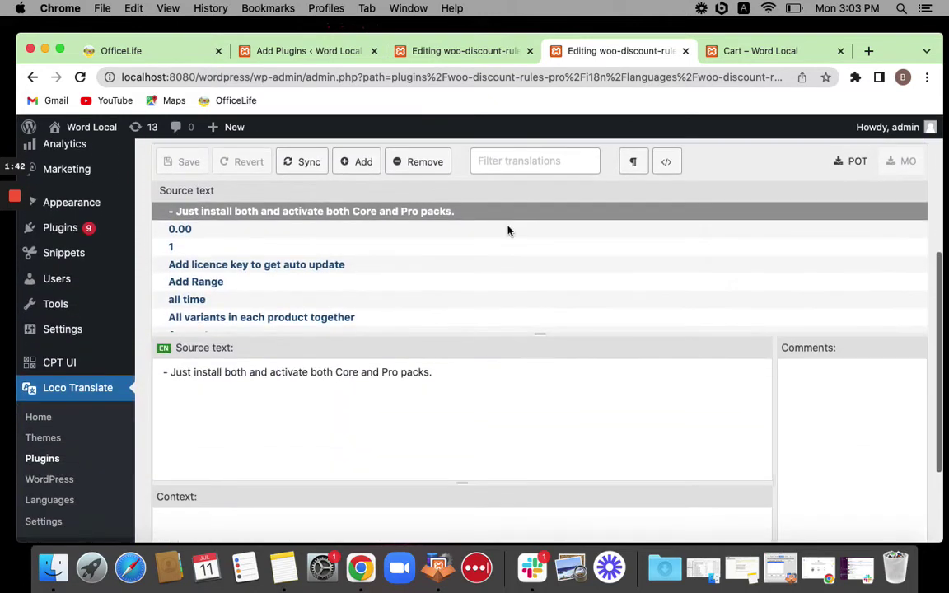
{"action": "scroll", "coordinate": [411, 295], "scroll_direction": "down", "scroll_amount": 15}
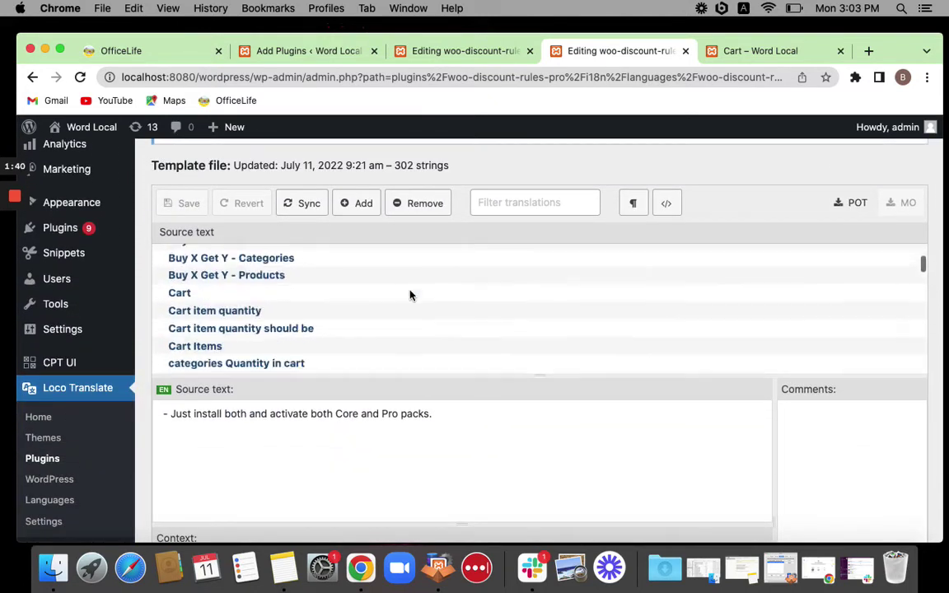
{"action": "scroll", "coordinate": [410, 295], "scroll_direction": "down", "scroll_amount": 10}
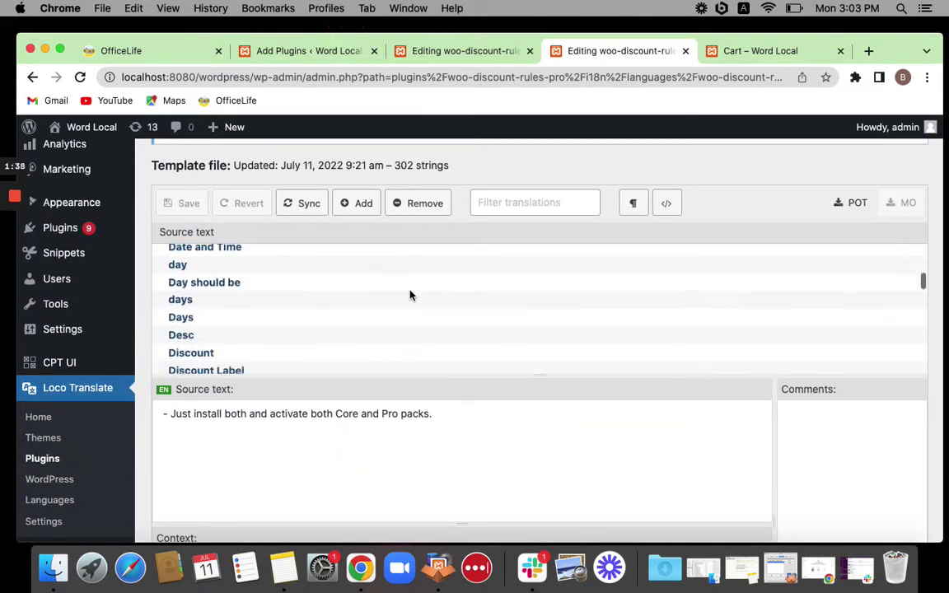
{"action": "left_click", "coordinate": [364, 203]}
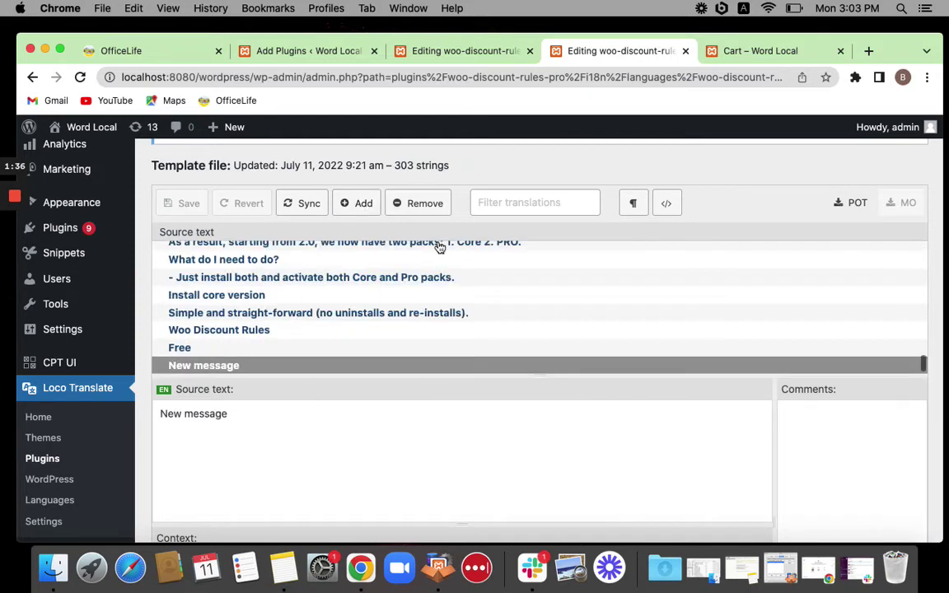
{"action": "left_click", "coordinate": [302, 348]}
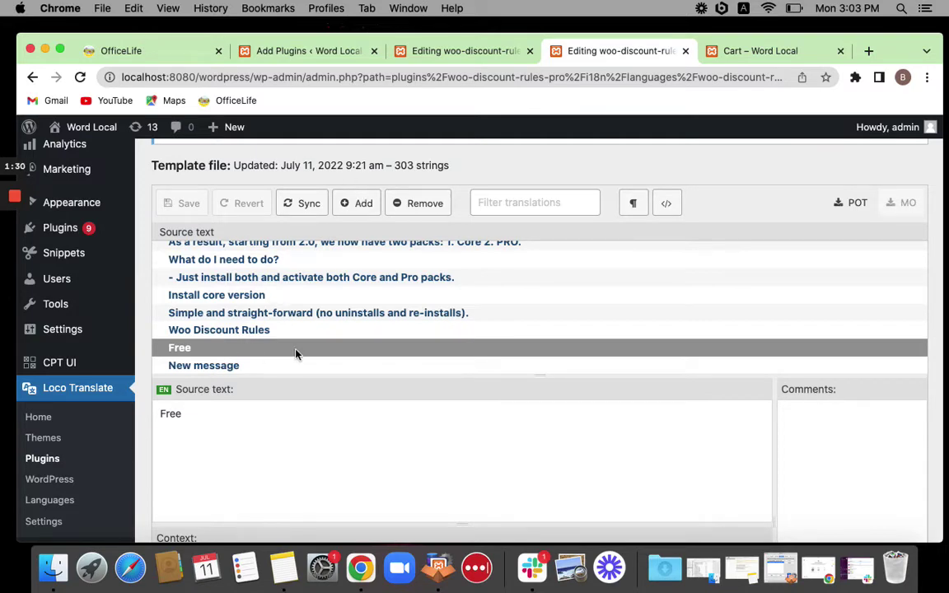
Correct the new entry's source text to 'Free' and save the template at 303 strings.
{"action": "scroll", "coordinate": [443, 327], "scroll_direction": "up", "scroll_amount": 2}
{"action": "scroll", "coordinate": [442, 328], "scroll_direction": "up", "scroll_amount": 3}
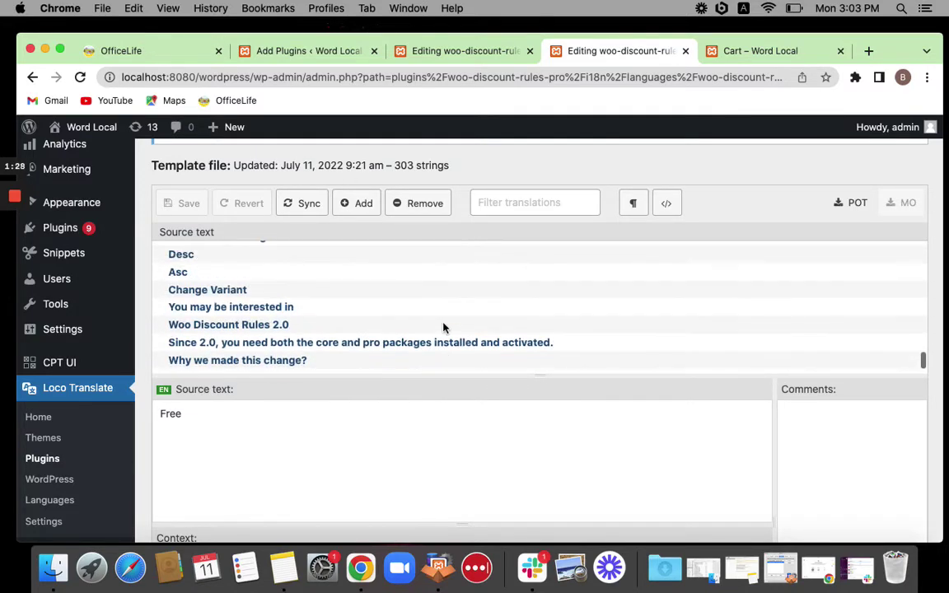
{"action": "left_click", "coordinate": [260, 447]}
{"action": "key", "text": "BackSpace"}
{"action": "key", "text": "BackSpace"}
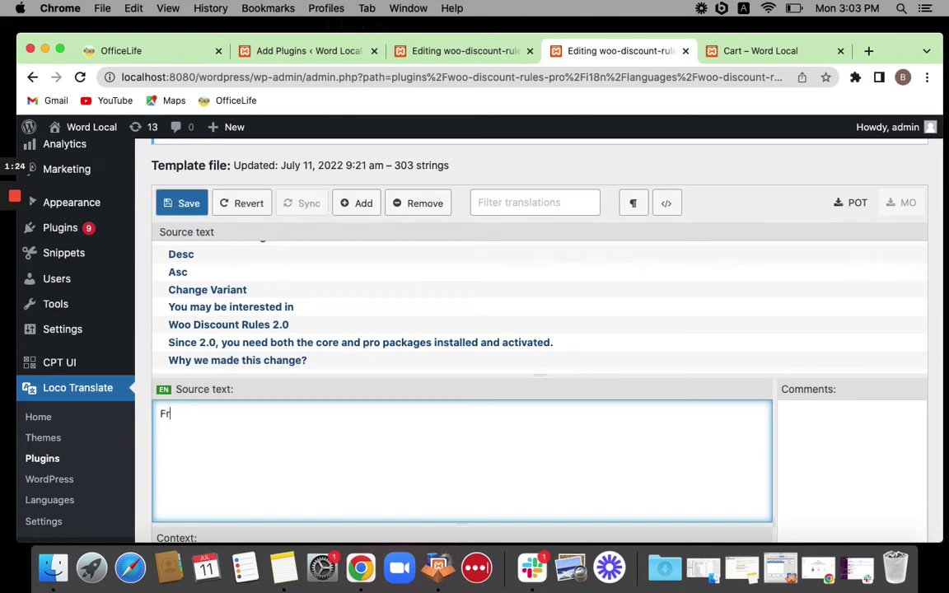
{"action": "type", "text": "ee"}
{"action": "scroll", "coordinate": [372, 354], "scroll_direction": "down", "scroll_amount": 3}
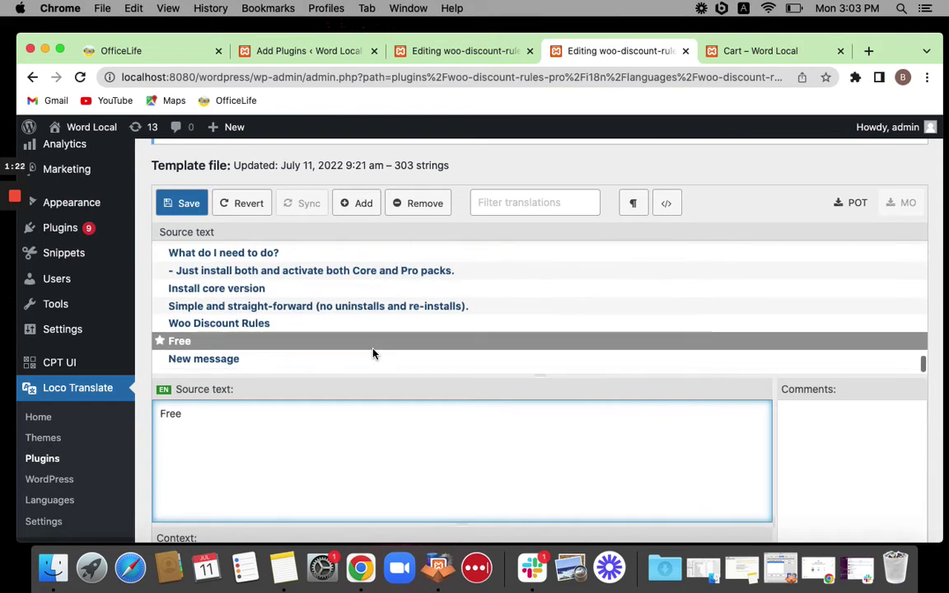
{"action": "left_click", "coordinate": [182, 206]}
{"action": "scroll", "coordinate": [481, 454], "scroll_direction": "down", "scroll_amount": 1}
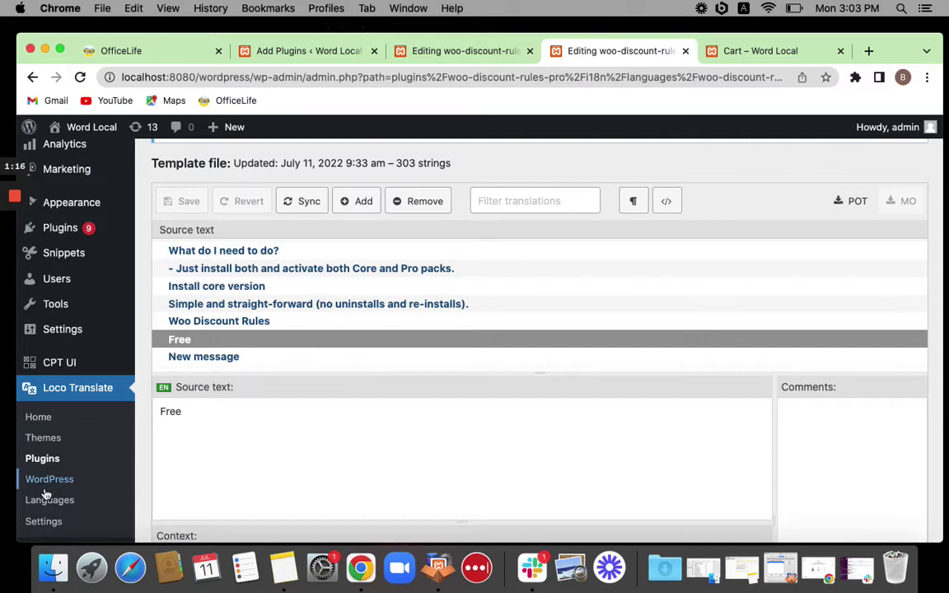
Open the English (United States) translation of Woo Discount Rules PRO 2.0 for editing.
{"action": "left_click", "coordinate": [40, 458]}
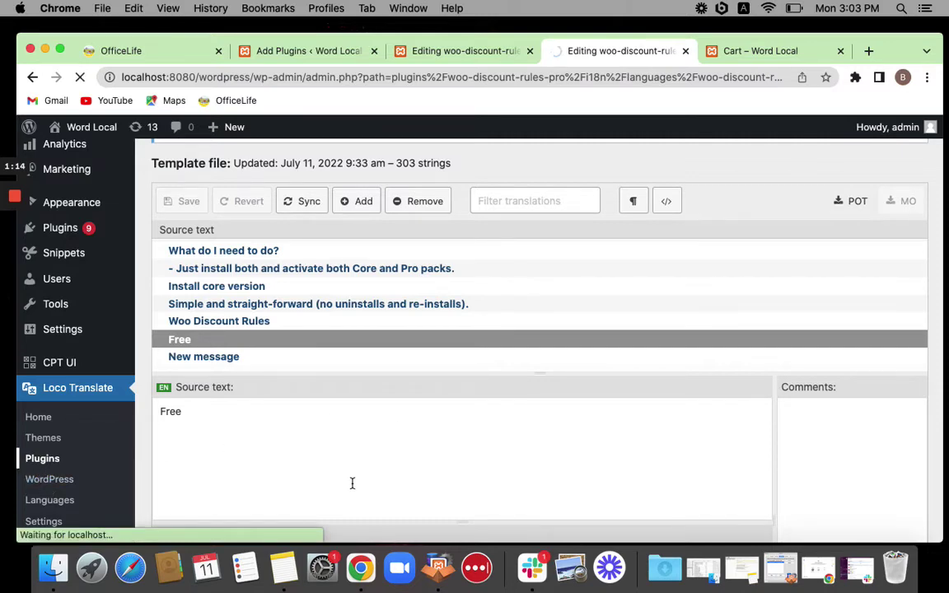
{"action": "scroll", "coordinate": [352, 484], "scroll_direction": "down", "scroll_amount": 1}
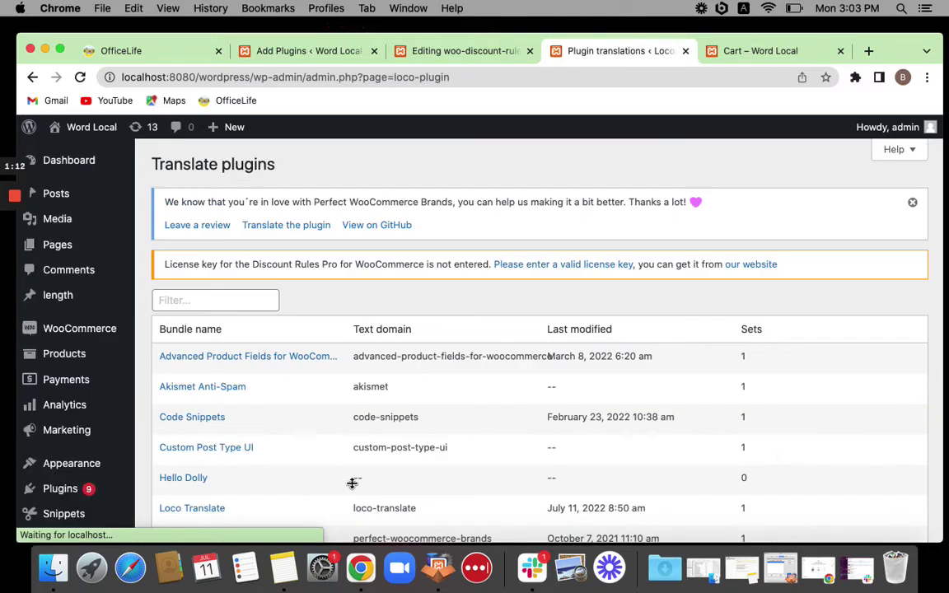
{"action": "scroll", "coordinate": [352, 483], "scroll_direction": "down", "scroll_amount": 5}
{"action": "scroll", "coordinate": [351, 483], "scroll_direction": "down", "scroll_amount": 3}
{"action": "left_click", "coordinate": [274, 431]}
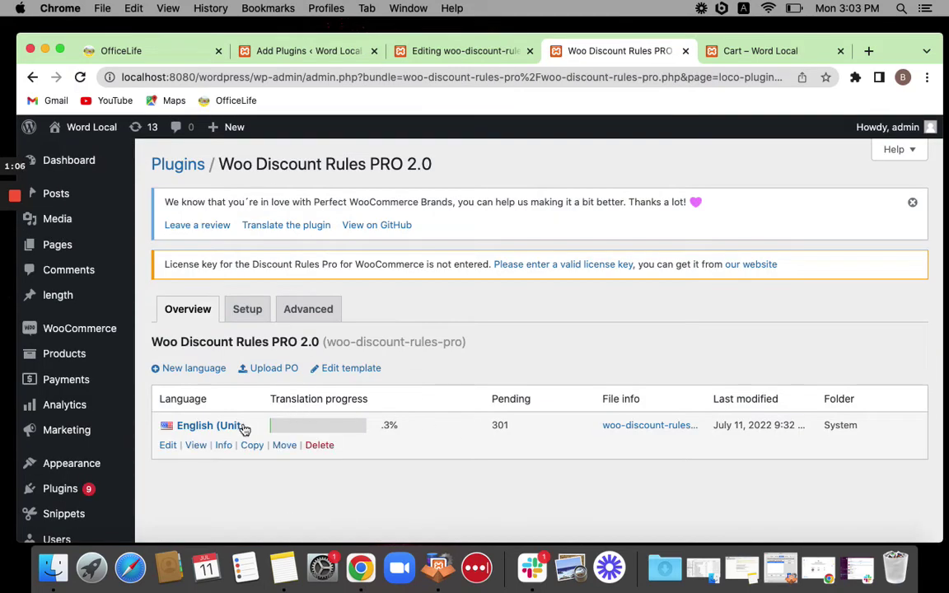
{"action": "left_click", "coordinate": [242, 427]}
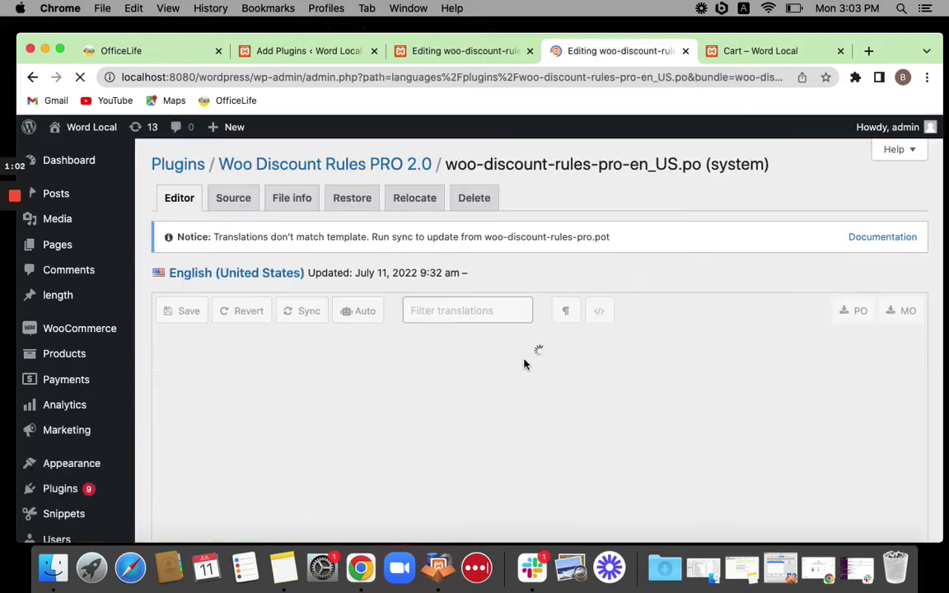
Translate 'Free' as 'Gratis', save, and reload the storefront cart to check the badge.
{"action": "scroll", "coordinate": [497, 381], "scroll_direction": "down", "scroll_amount": 3}
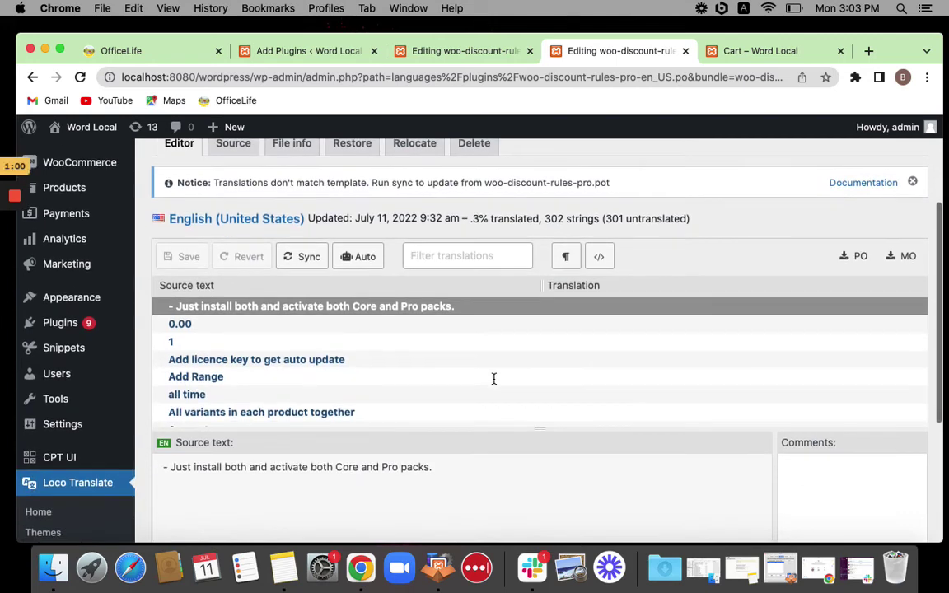
{"action": "scroll", "coordinate": [397, 385], "scroll_direction": "down", "scroll_amount": 5}
{"action": "scroll", "coordinate": [398, 385], "scroll_direction": "down", "scroll_amount": 10}
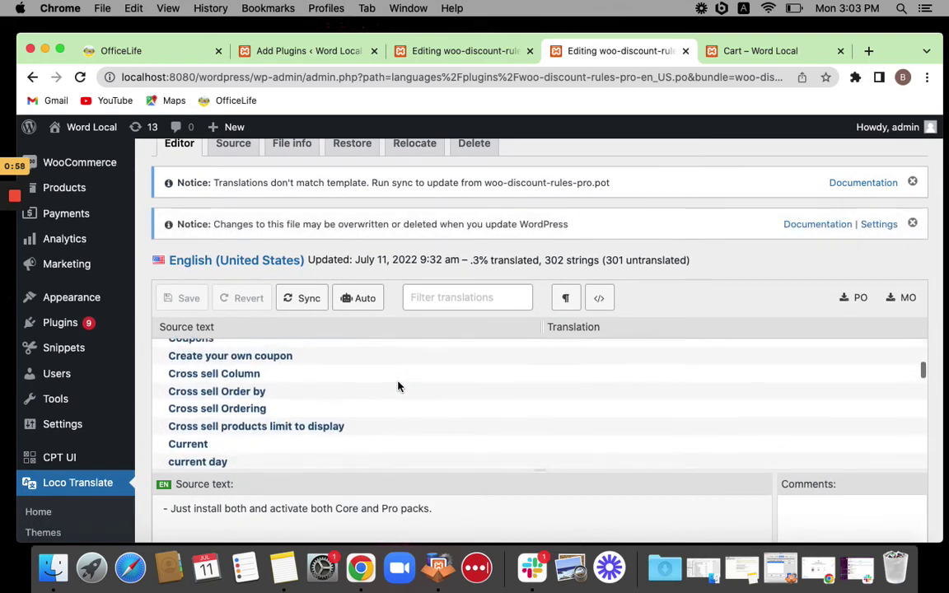
{"action": "scroll", "coordinate": [398, 386], "scroll_direction": "down", "scroll_amount": 5}
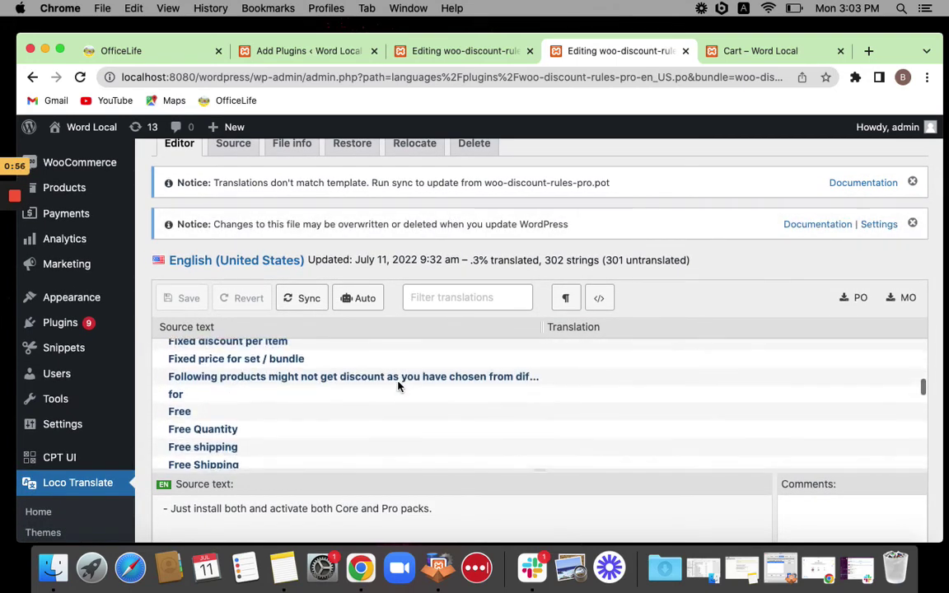
{"action": "left_click", "coordinate": [239, 407]}
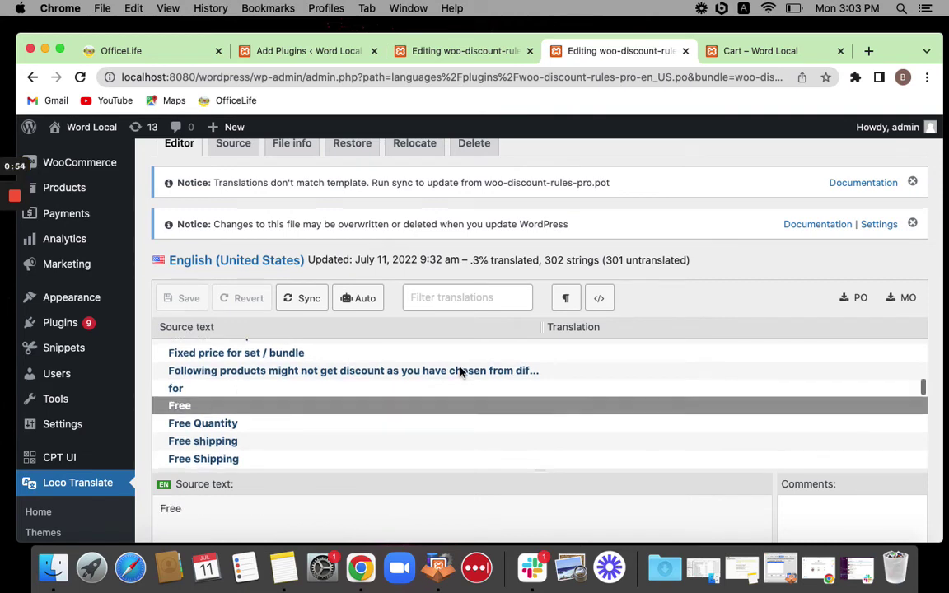
{"action": "scroll", "coordinate": [461, 372], "scroll_direction": "down", "scroll_amount": 3}
{"action": "scroll", "coordinate": [406, 492], "scroll_direction": "down", "scroll_amount": 5}
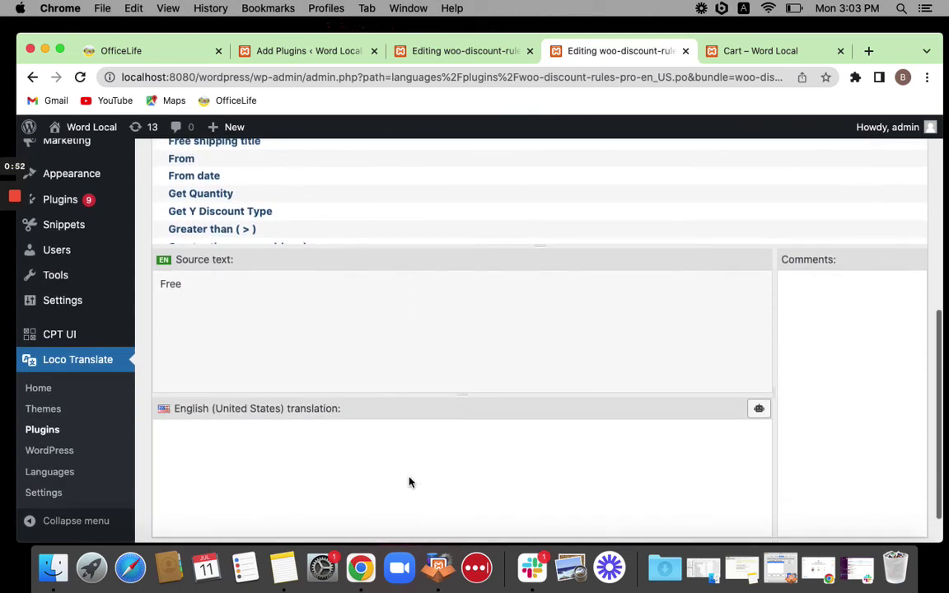
{"action": "left_click", "coordinate": [358, 439]}
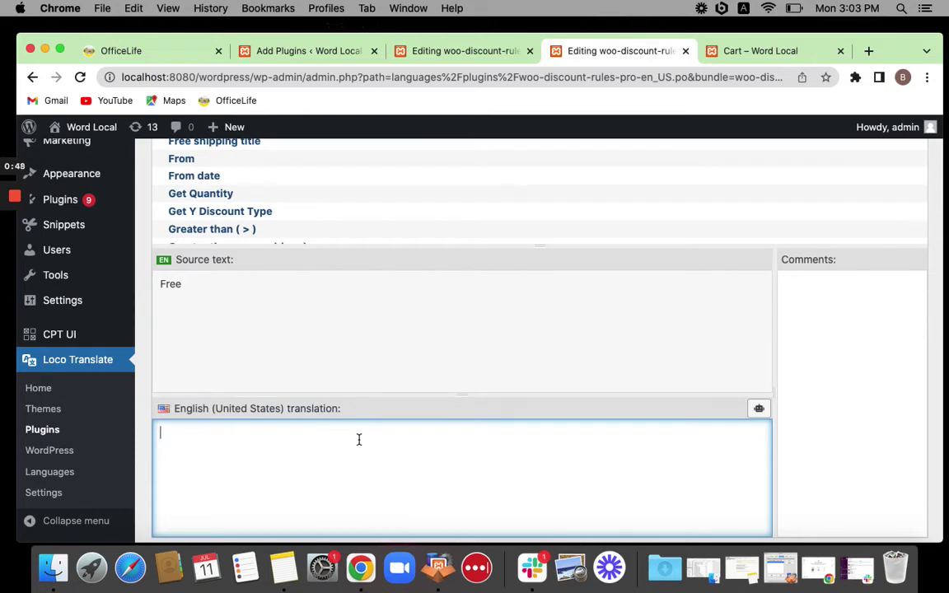
{"action": "type", "text": "Gratis"}
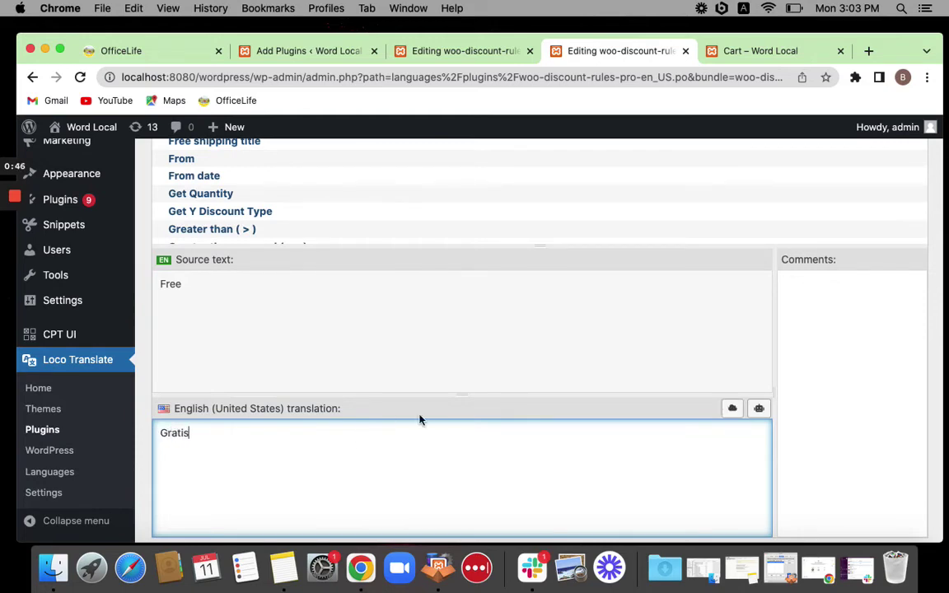
{"action": "scroll", "coordinate": [469, 447], "scroll_direction": "down", "scroll_amount": 1}
{"action": "scroll", "coordinate": [469, 447], "scroll_direction": "up", "scroll_amount": 7}
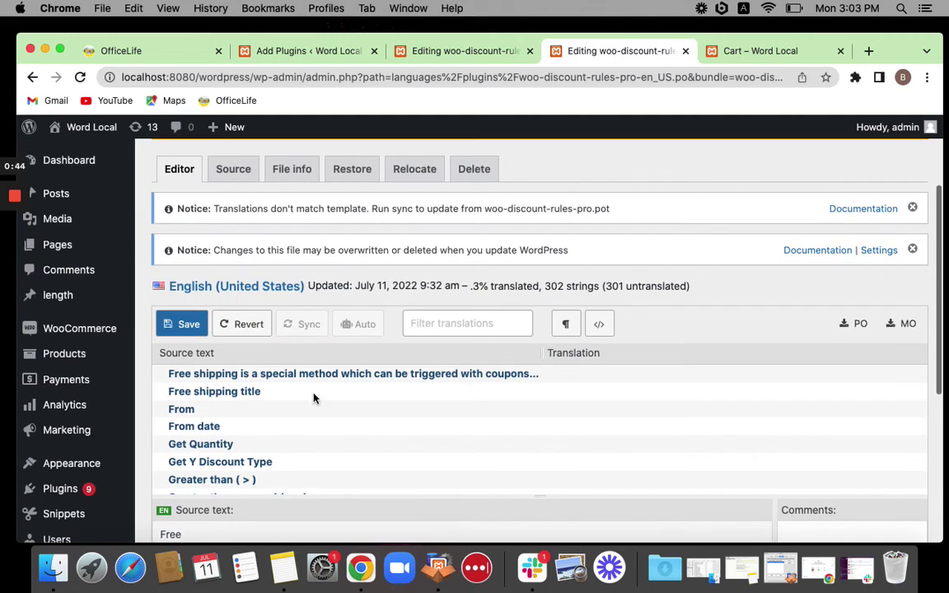
{"action": "left_click", "coordinate": [194, 329]}
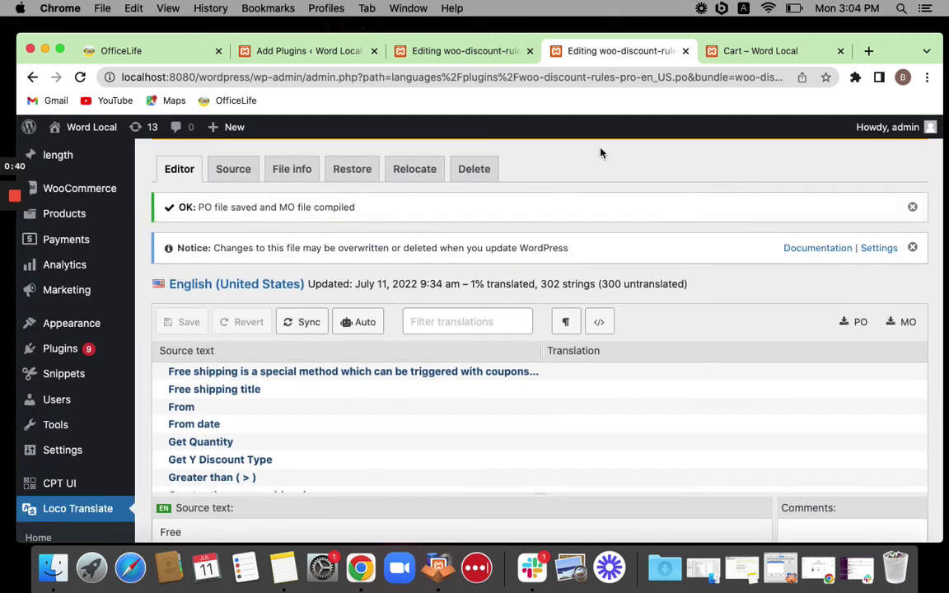
{"action": "left_click", "coordinate": [731, 51]}
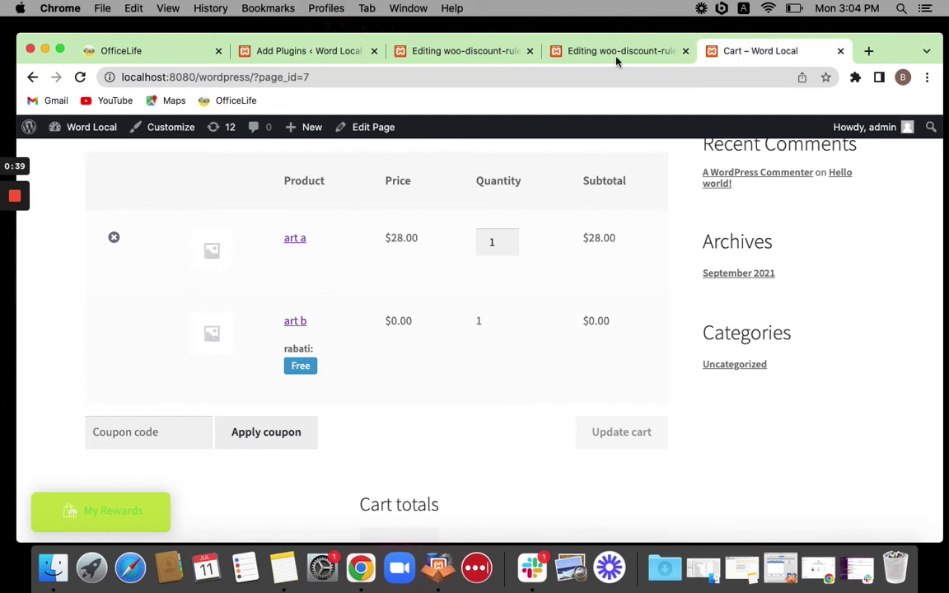
{"action": "left_click", "coordinate": [80, 76]}
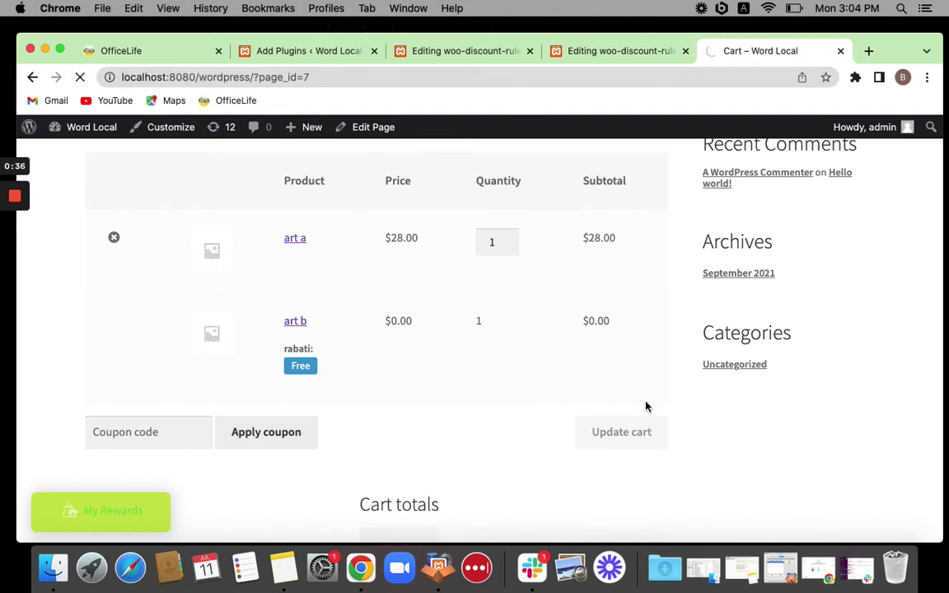